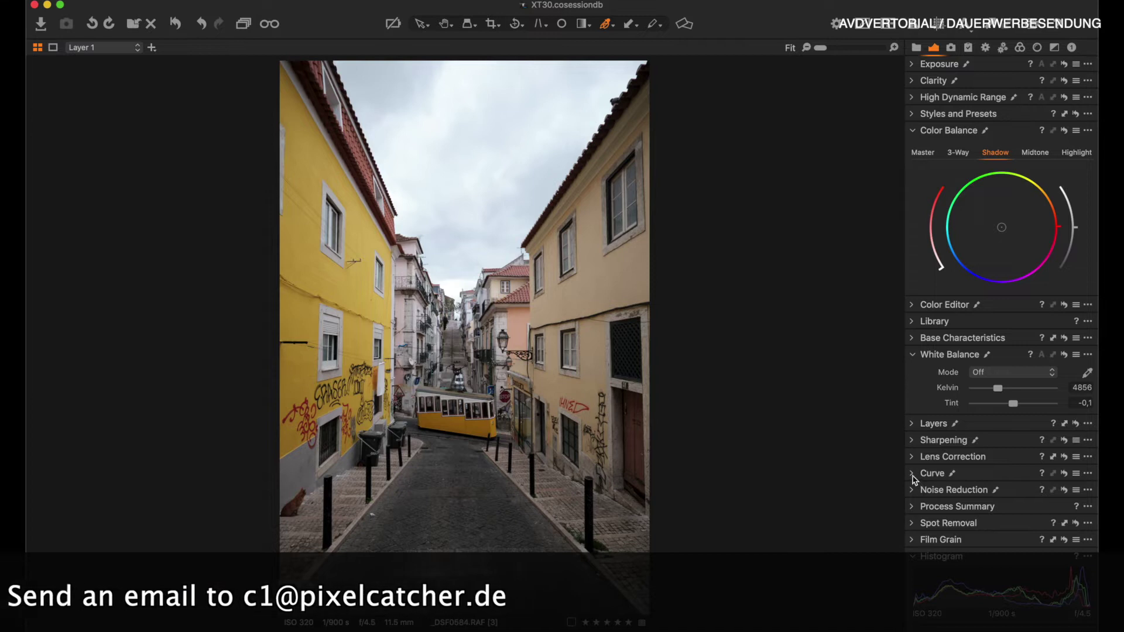
- Collapse the Exposure, Clarity, High Dynamic Range, Color Balance and White Balance tools and expand the Layers tool
left_click(911, 267, "alt")
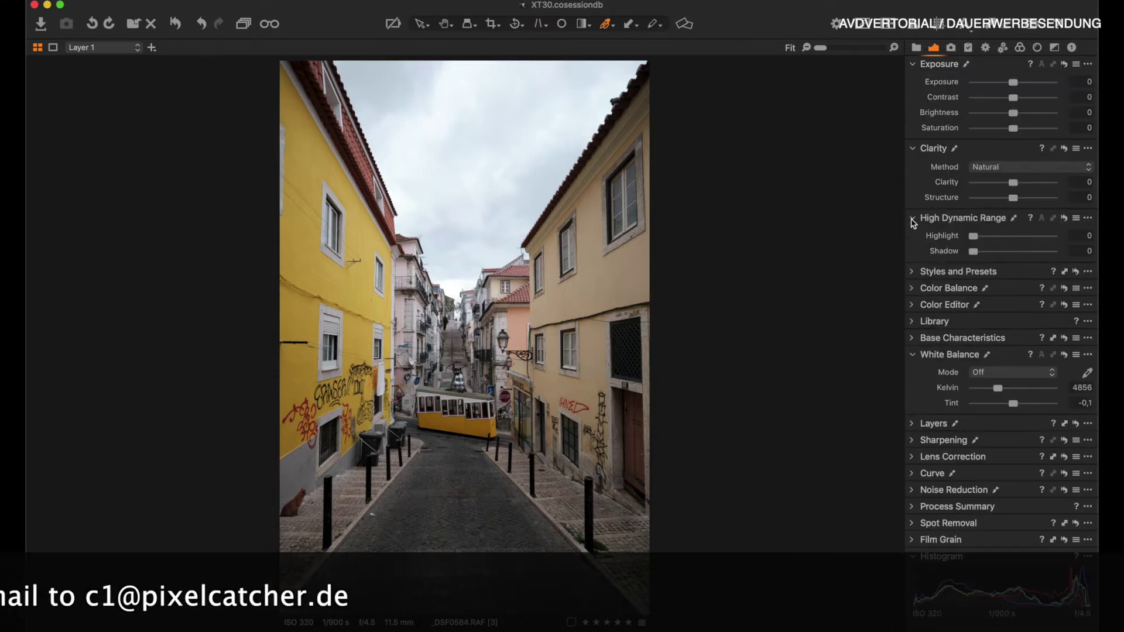
left_click(911, 149)
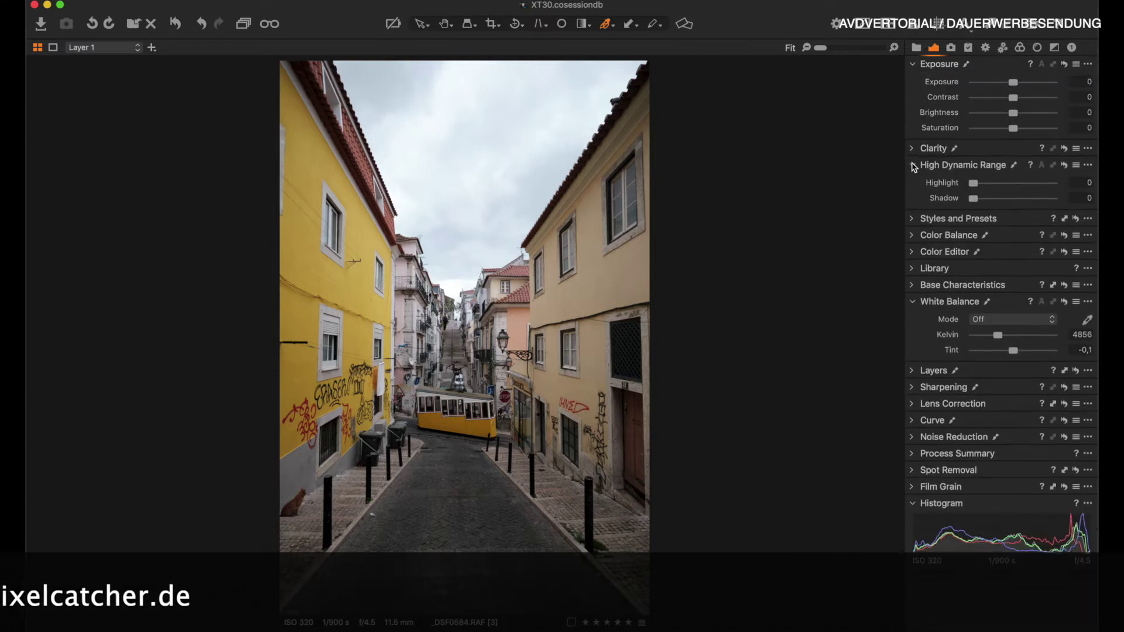
left_click(913, 66)
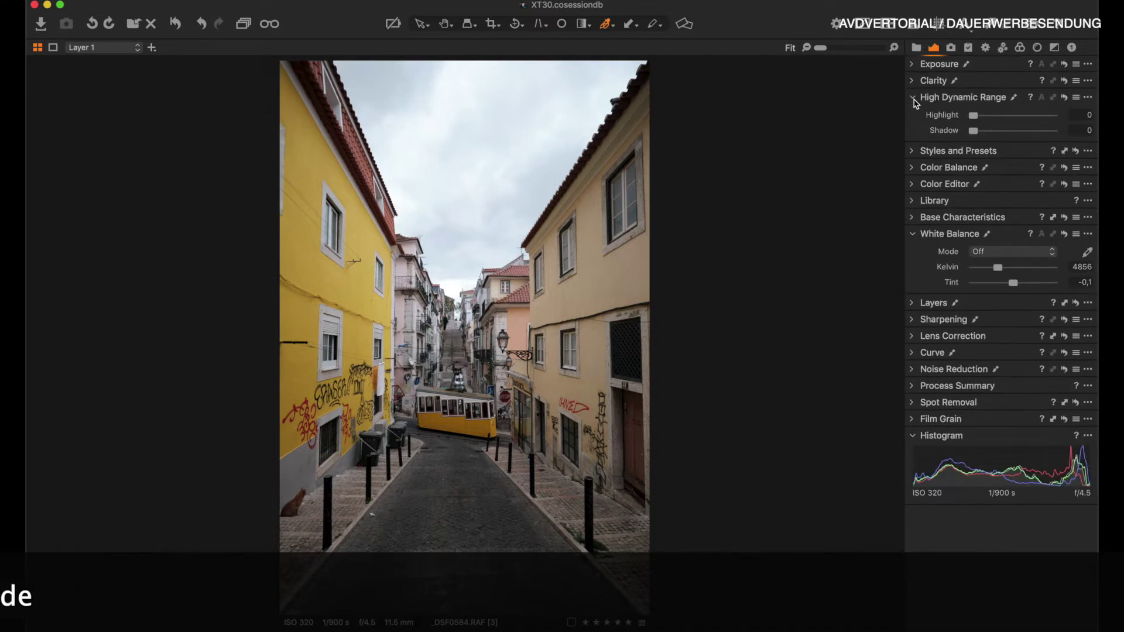
left_click(914, 99)
left_click(913, 131)
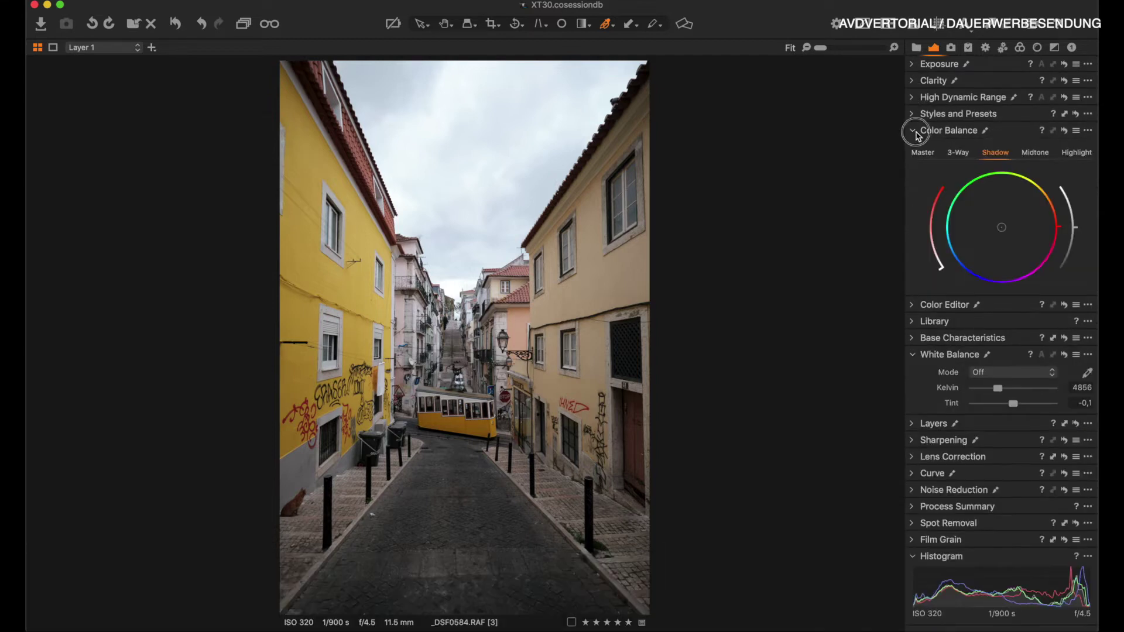
left_click(912, 196)
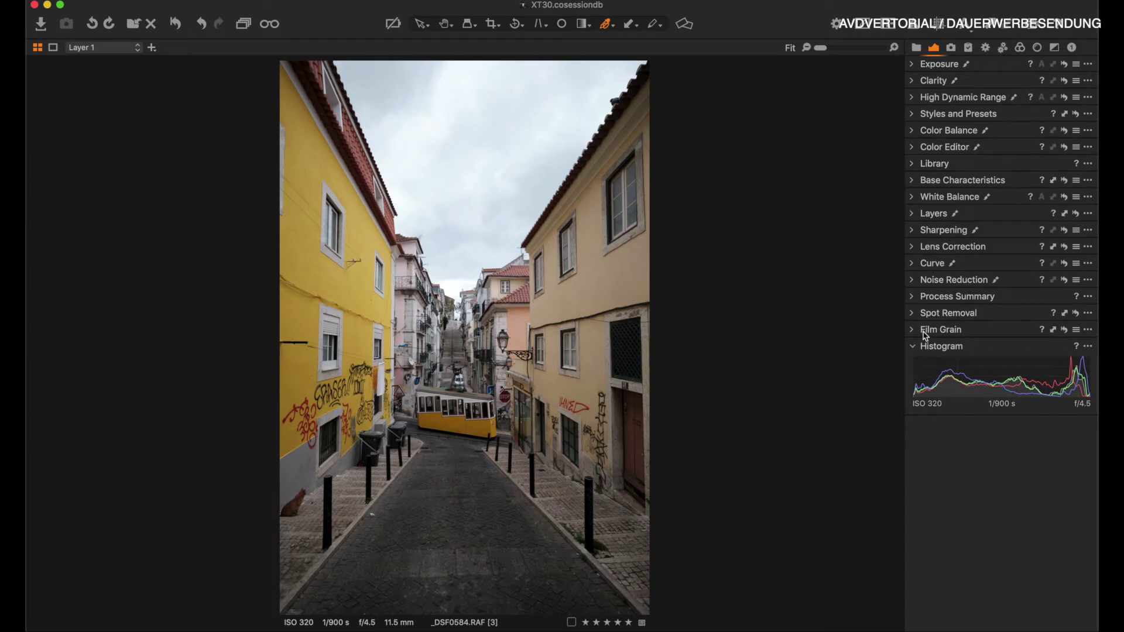
left_click(913, 215)
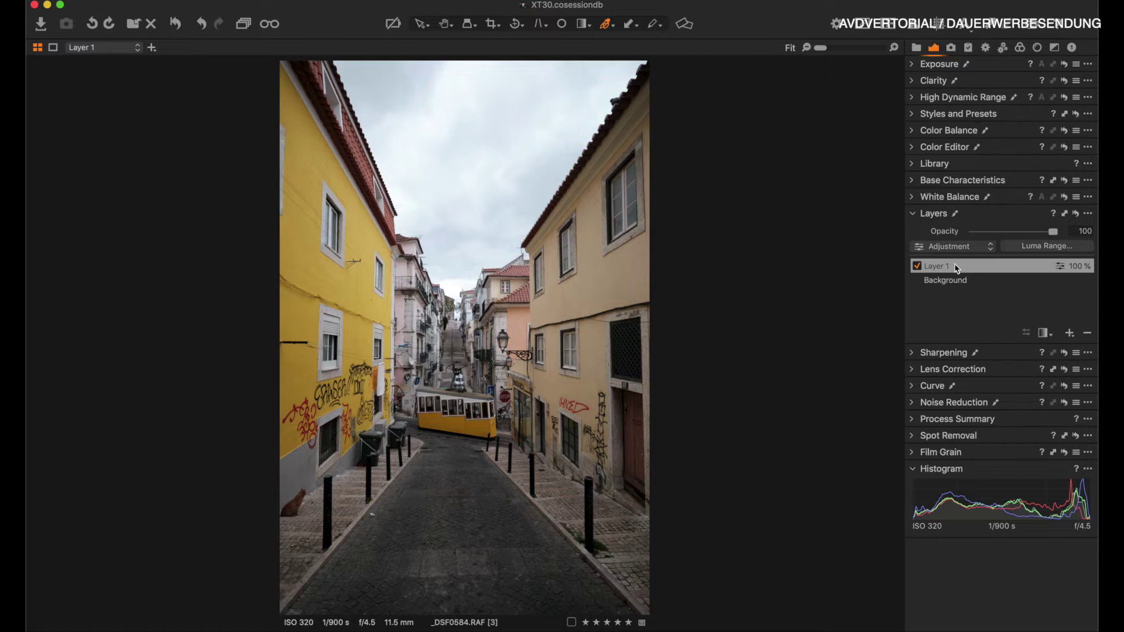
- Show Layer 1's mask and erase it from the right-hand building, its pavement and the street
key("m")
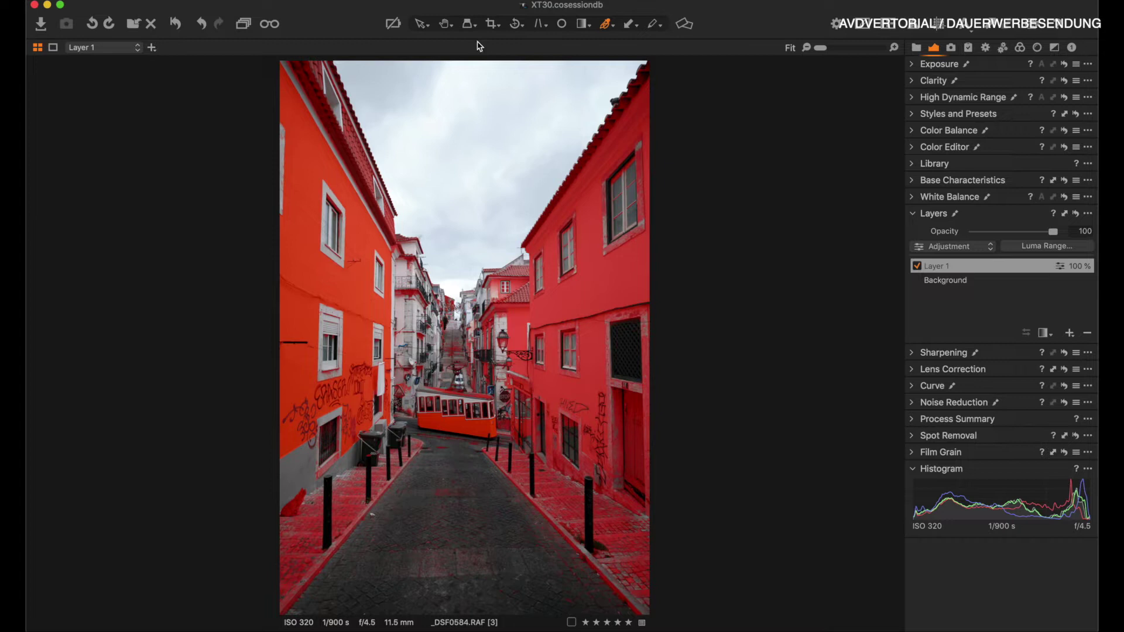
key("b")
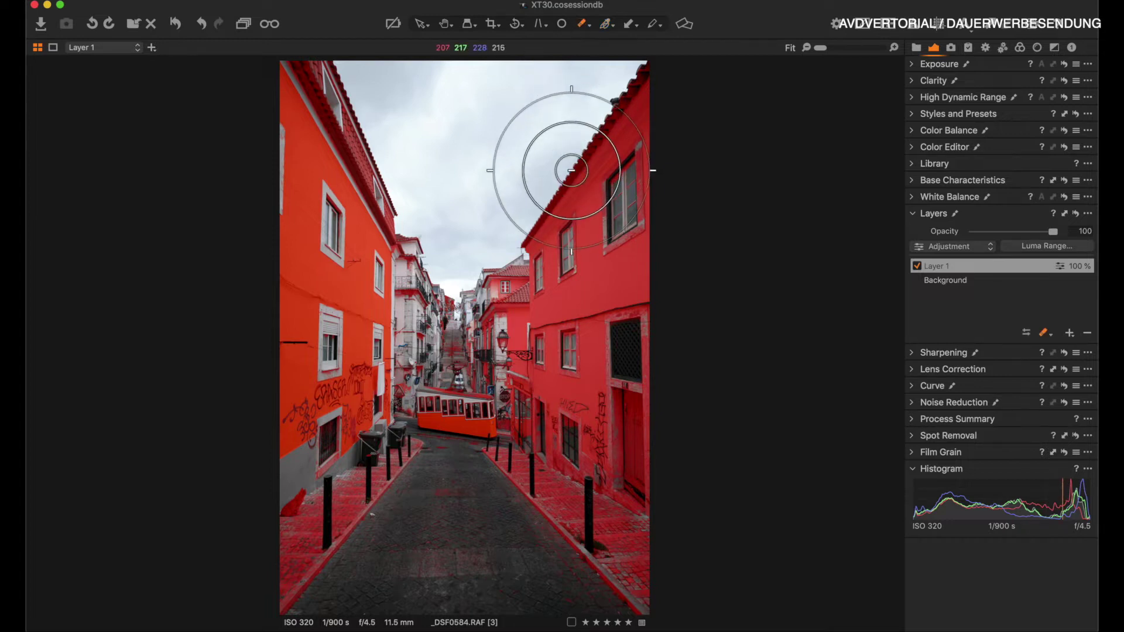
mouse_move(626, 112)
left_mouse_down()
mouse_move(564, 177)
mouse_move(667, 158)
mouse_move(613, 247)
mouse_move(625, 546)
mouse_move(593, 410)
mouse_move(568, 401)
mouse_move(574, 502)
mouse_move(577, 245)
mouse_move(554, 320)
mouse_move(510, 352)
mouse_move(546, 213)
mouse_move(521, 444)
mouse_move(492, 333)
mouse_move(492, 474)
mouse_move(478, 486)
mouse_move(474, 440)
mouse_move(604, 612)
mouse_move(650, 588)
mouse_move(616, 606)
mouse_move(601, 575)
mouse_move(450, 560)
mouse_move(478, 573)
left_mouse_up()
right_click(414, 547)
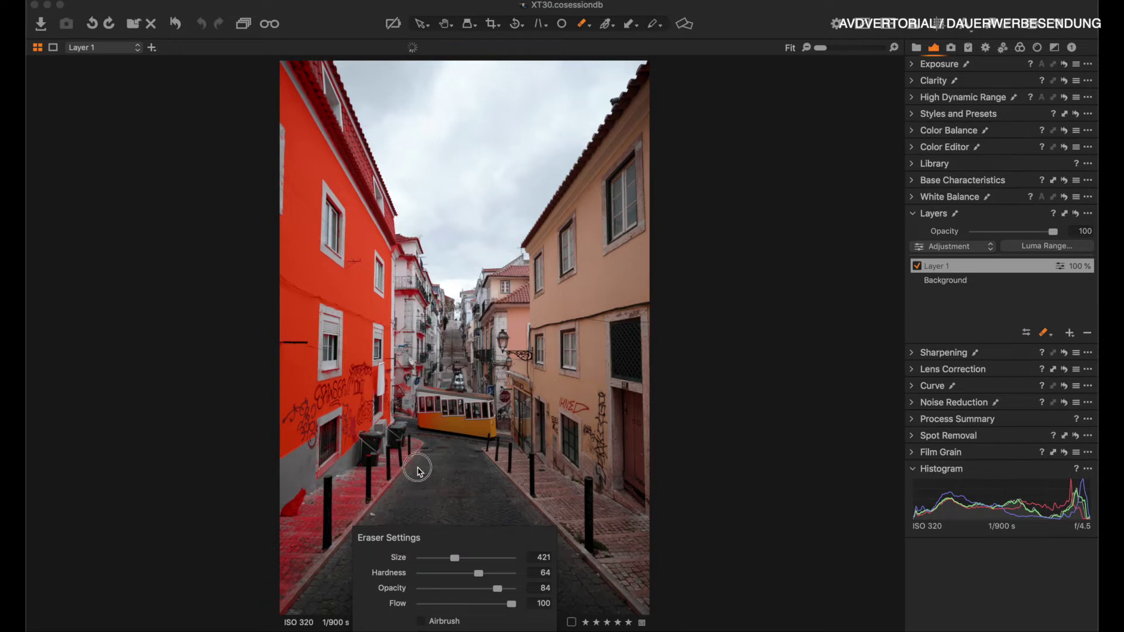
mouse_move(325, 539)
left_mouse_down()
mouse_move(296, 539)
mouse_move(294, 509)
mouse_move(293, 532)
left_mouse_up()
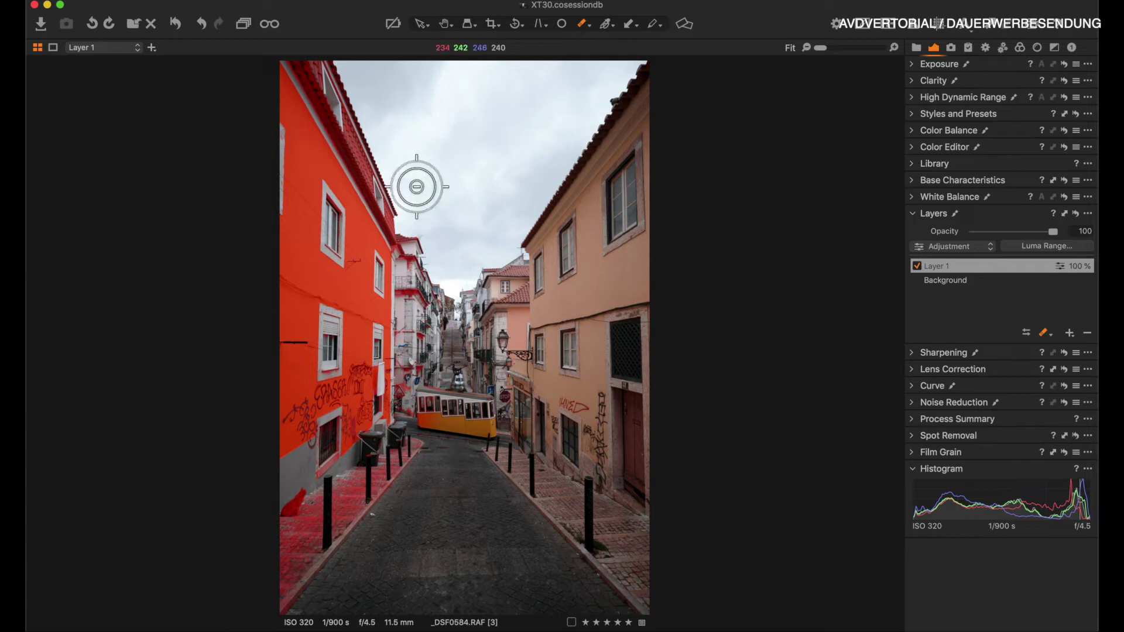
left_click(562, 493)
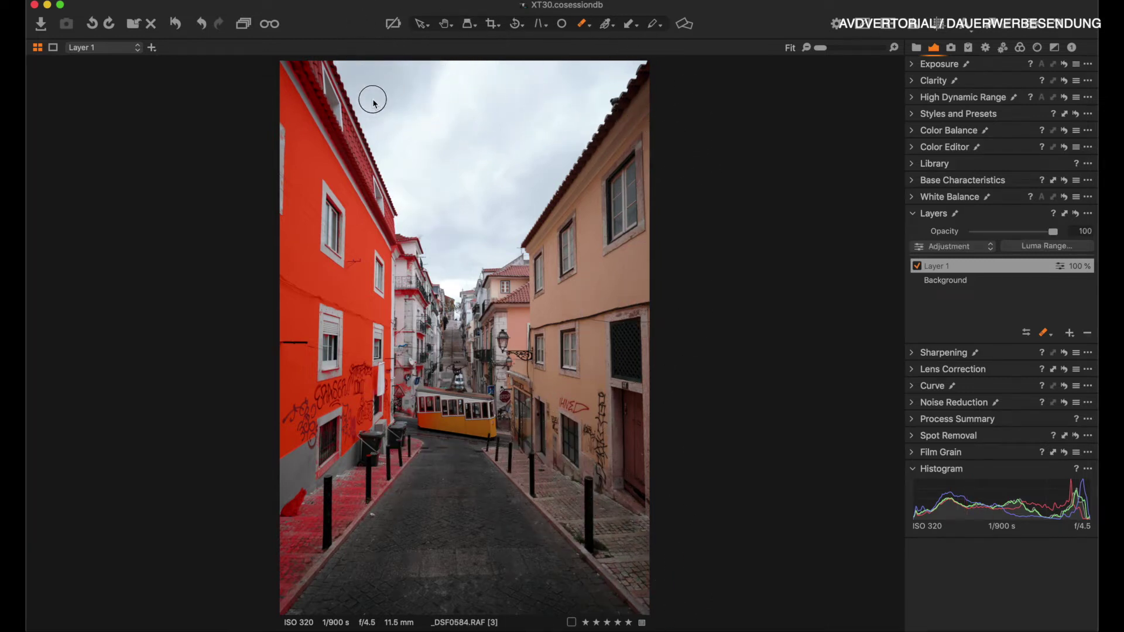
- Erase Layer 1's mask from the left building's roof, the tram, the left pavement and the cat
mouse_move(315, 67)
left_mouse_down()
mouse_move(306, 74)
mouse_move(363, 118)
mouse_move(394, 173)
mouse_move(321, 101)
left_mouse_up()
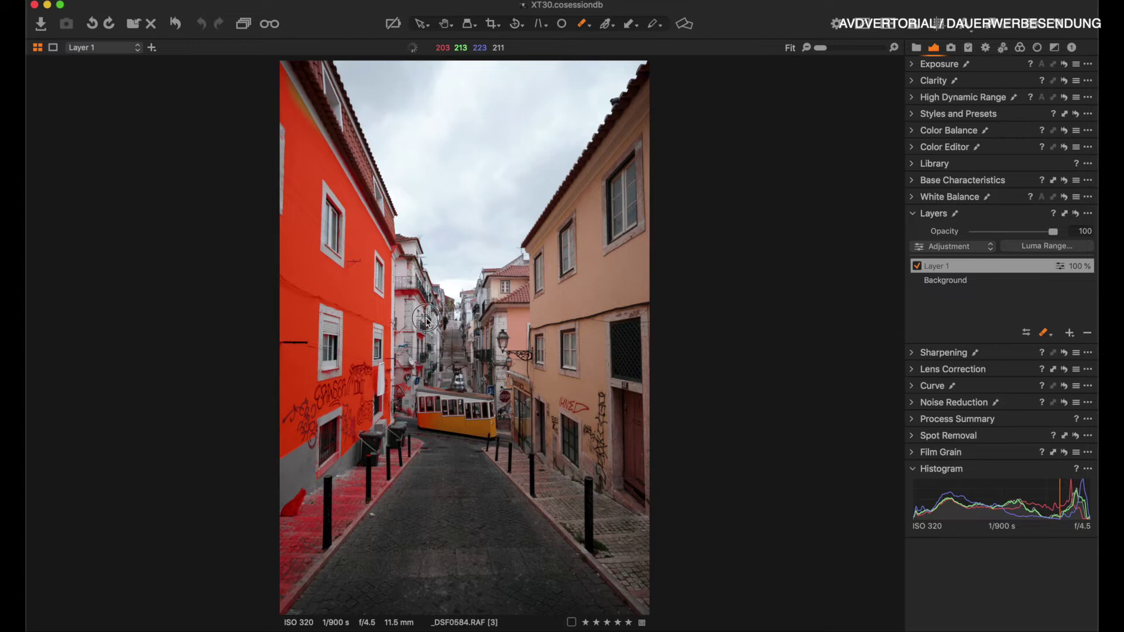
mouse_move(406, 490)
left_mouse_down()
mouse_move(391, 474)
mouse_move(314, 517)
left_mouse_up()
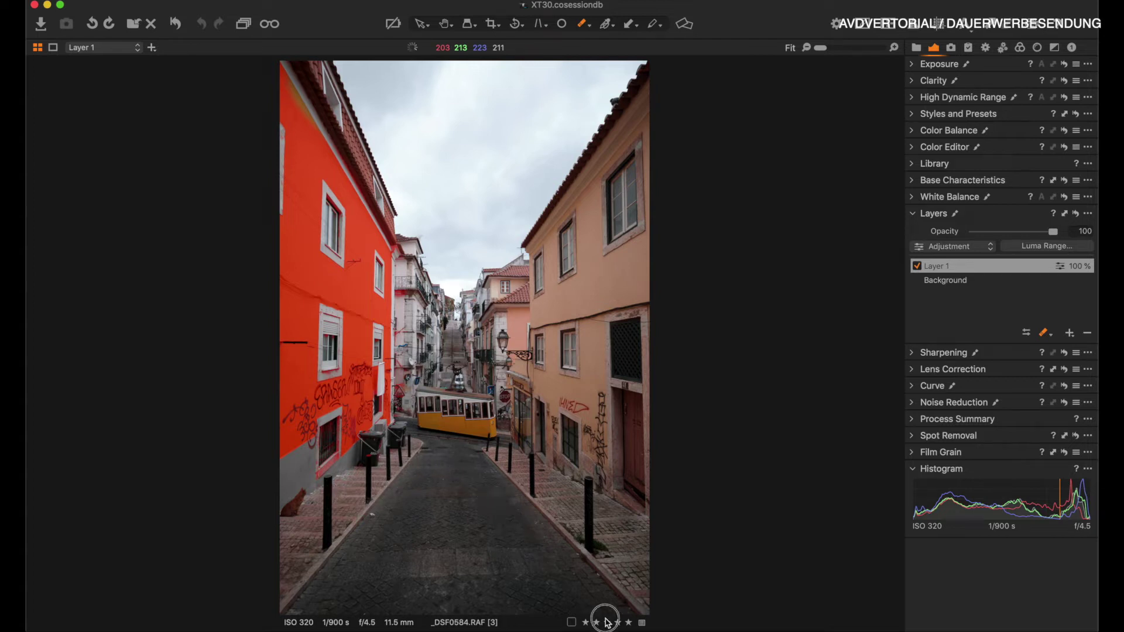
left_click(400, 175)
- Erase the remaining mask spill along the foot of the left-hand building near the cat
scroll(408, 359, "up", 3)
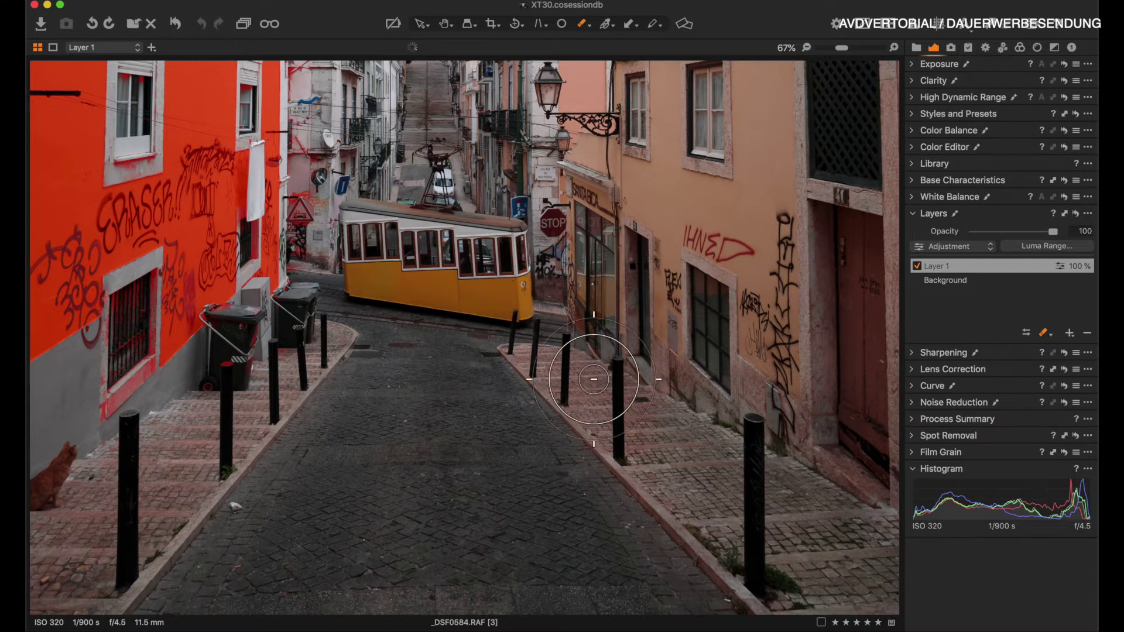
left_click(486, 419)
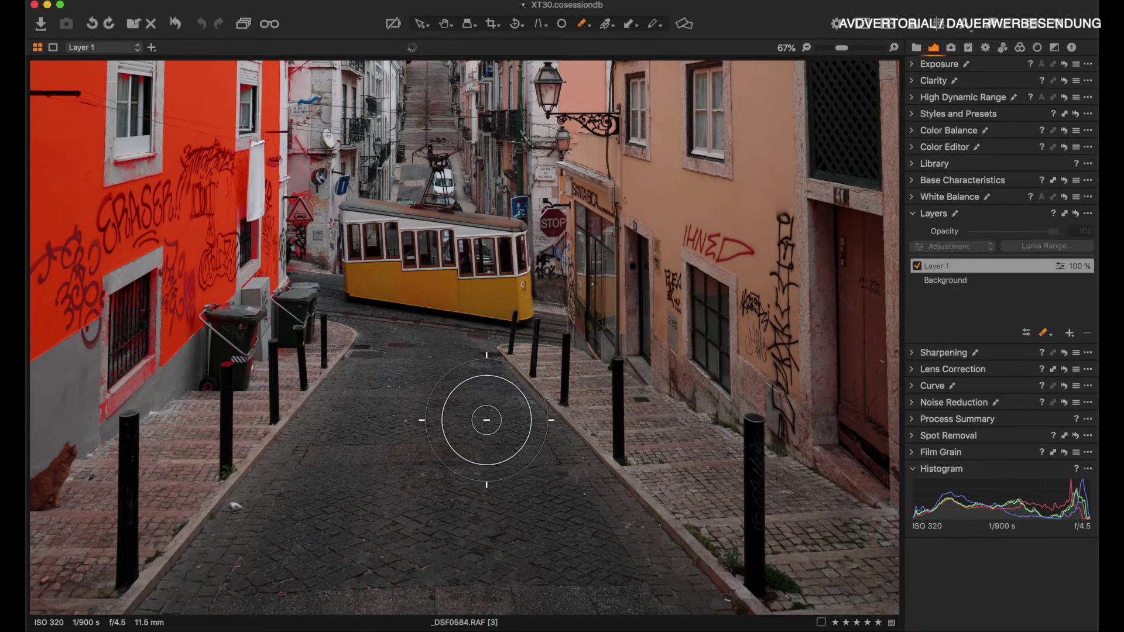
right_click(491, 424)
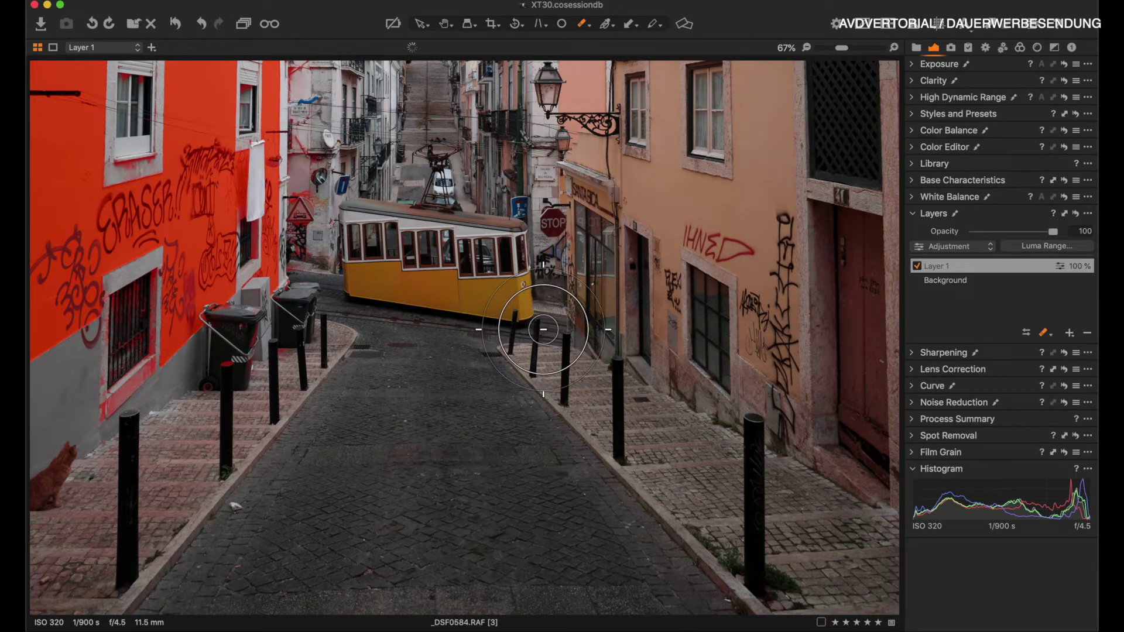
key("super+minus")
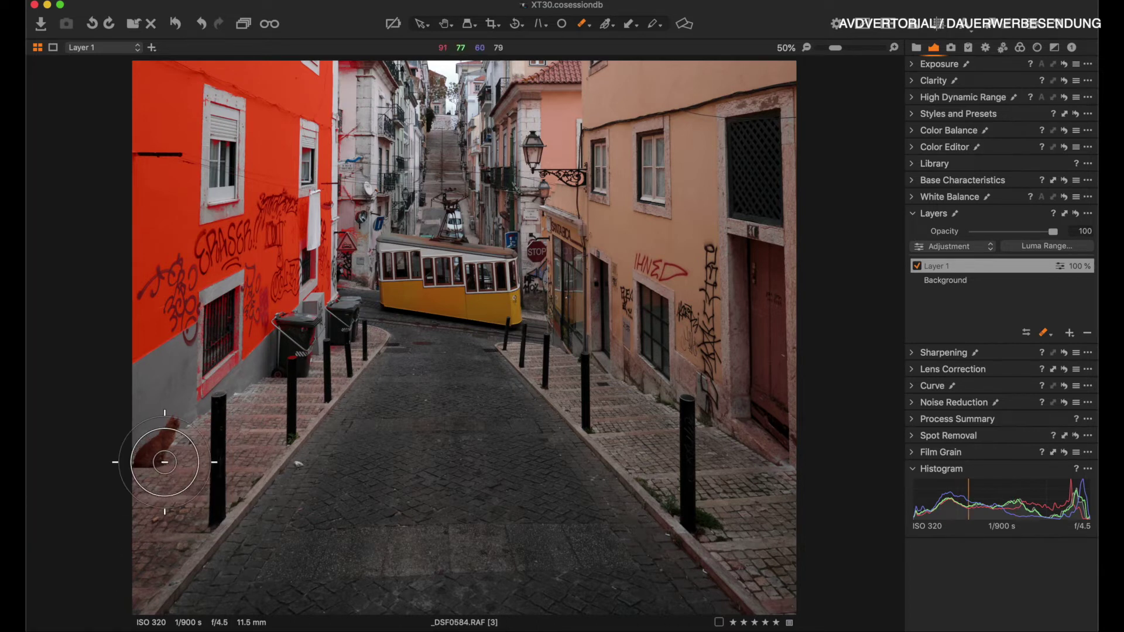
mouse_move(194, 408)
left_mouse_down()
mouse_move(209, 384)
mouse_move(206, 393)
left_mouse_up()
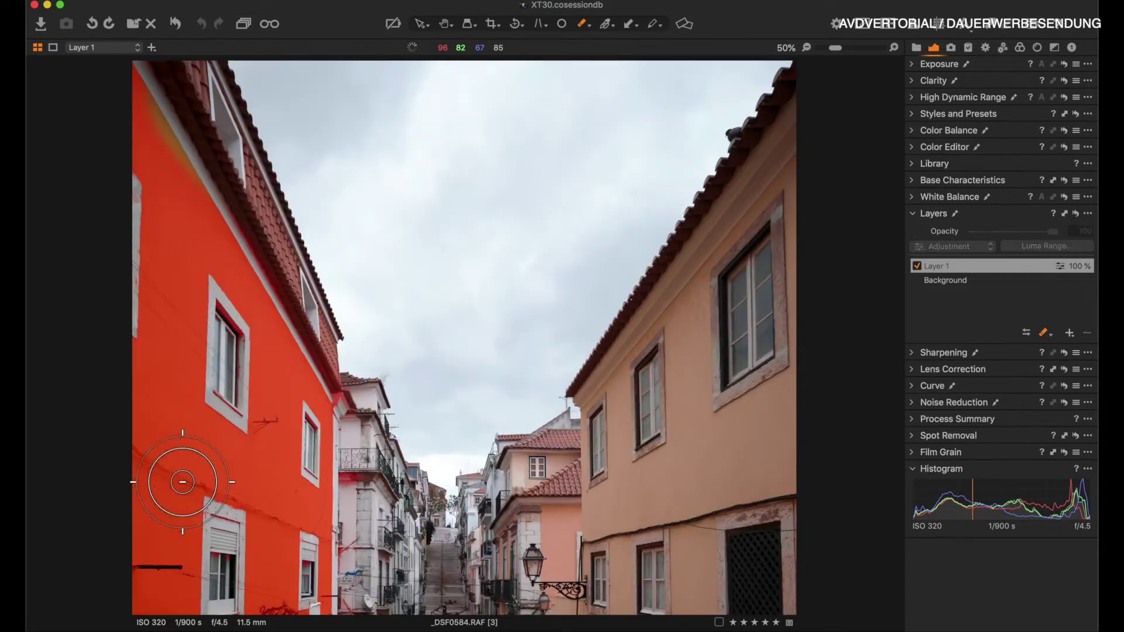
- Restore the mask on the upper corner of the left wall and clean its edge along the roofline
scroll(183, 482, "up", 10)
right_click(149, 114)
key("Escape")
left_click_drag(132, 94, 181, 153)
key("e")
right_click(312, 172)
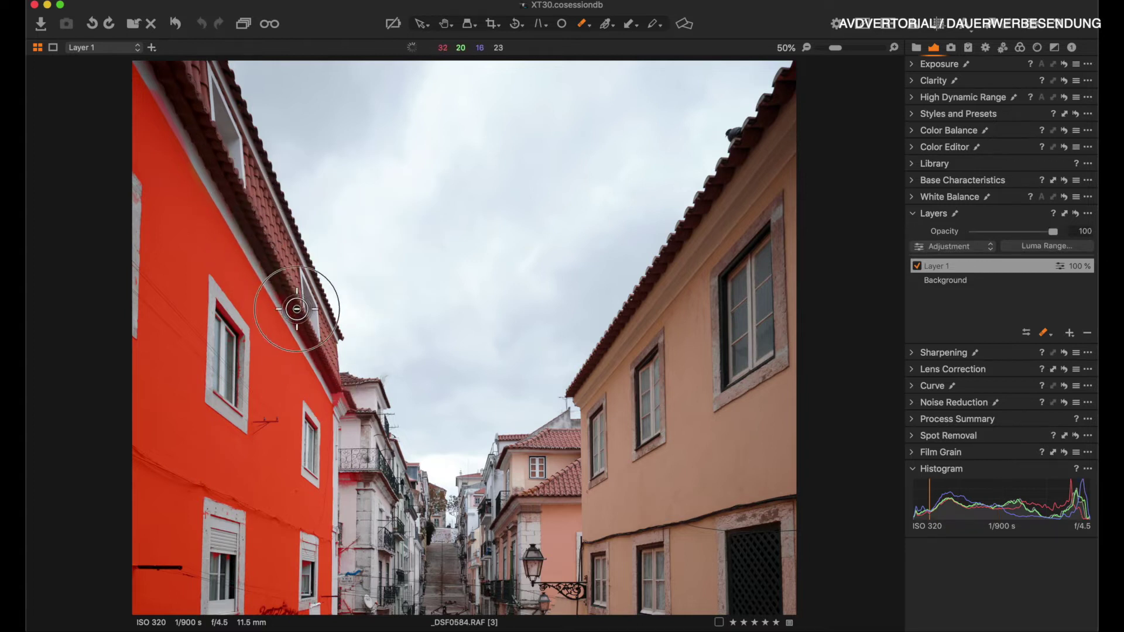
key("super+0")
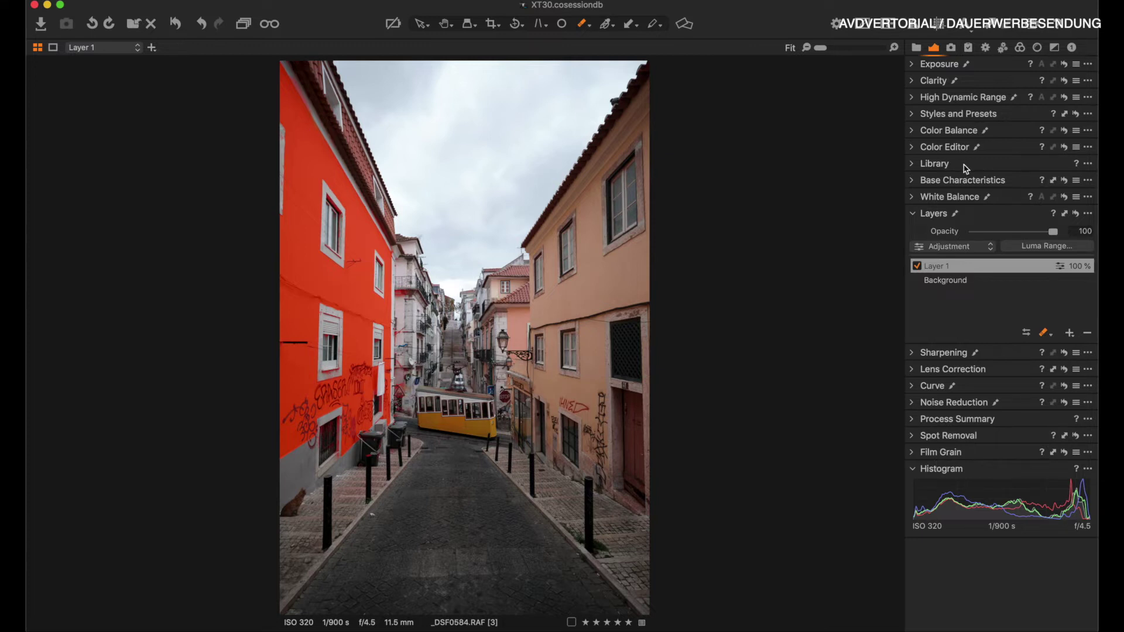
- Pick the left wall's yellow in the advanced Color Editor and set its hue to -19 and saturation to -45.3
left_click(916, 147)
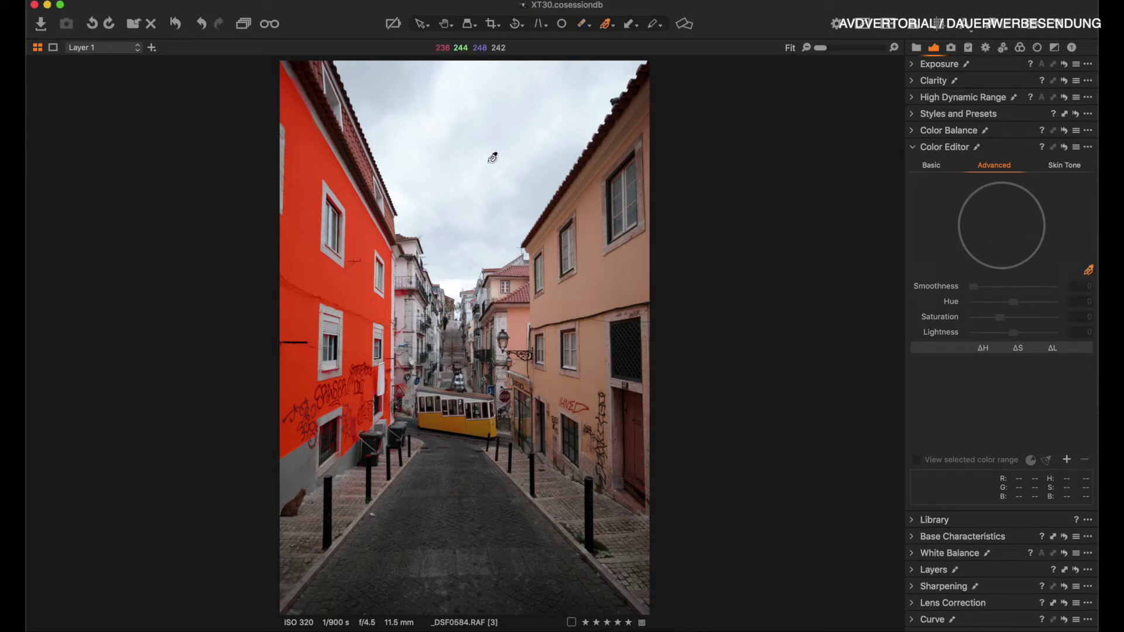
left_click(324, 277)
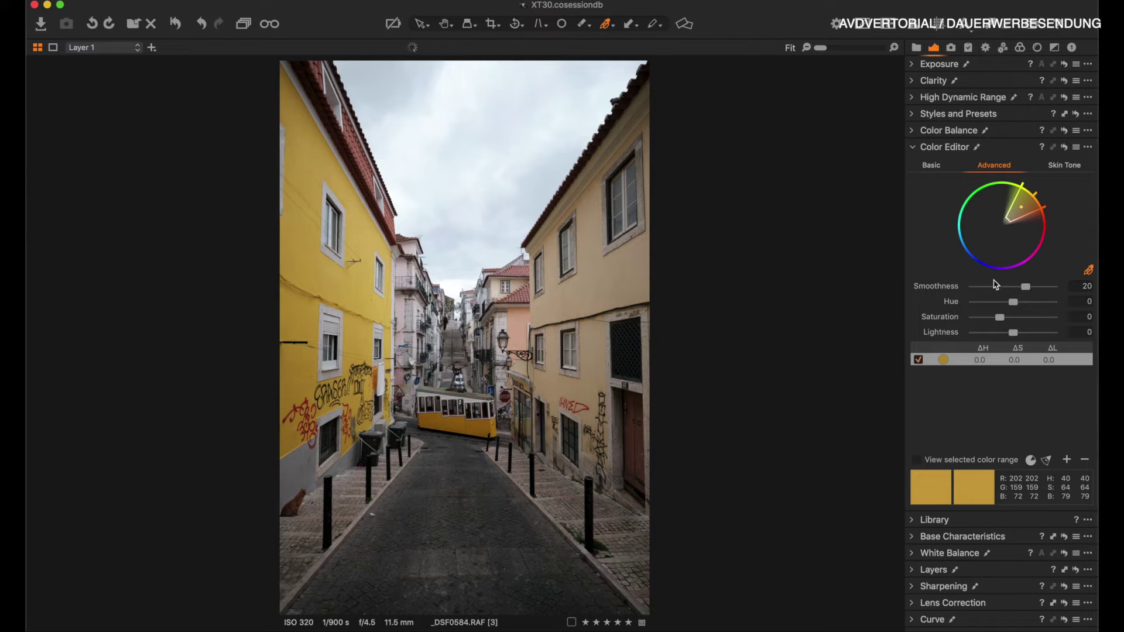
left_click_drag(997, 302, 986, 320)
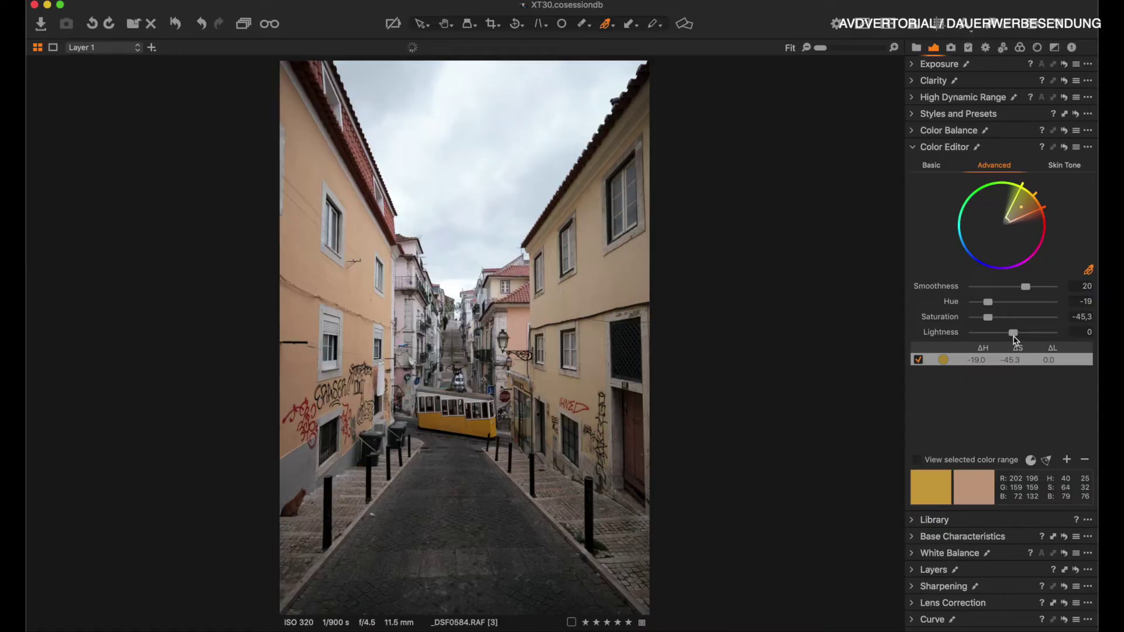
left_click_drag(1015, 340, 989, 321)
left_click(988, 307)
left_click(987, 322)
- Compare the image with and without Layer 1's edit, and rename the layer "bulding left"
left_click(911, 570)
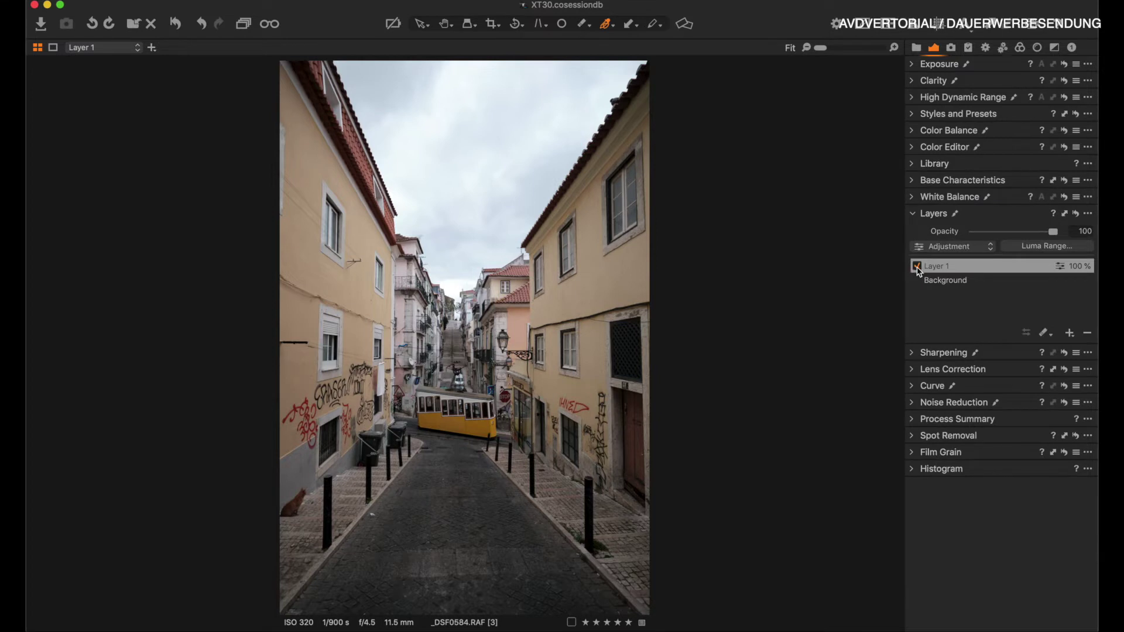
left_click(917, 266)
left_click(917, 266)
double_click(937, 270)
type("bulding left")
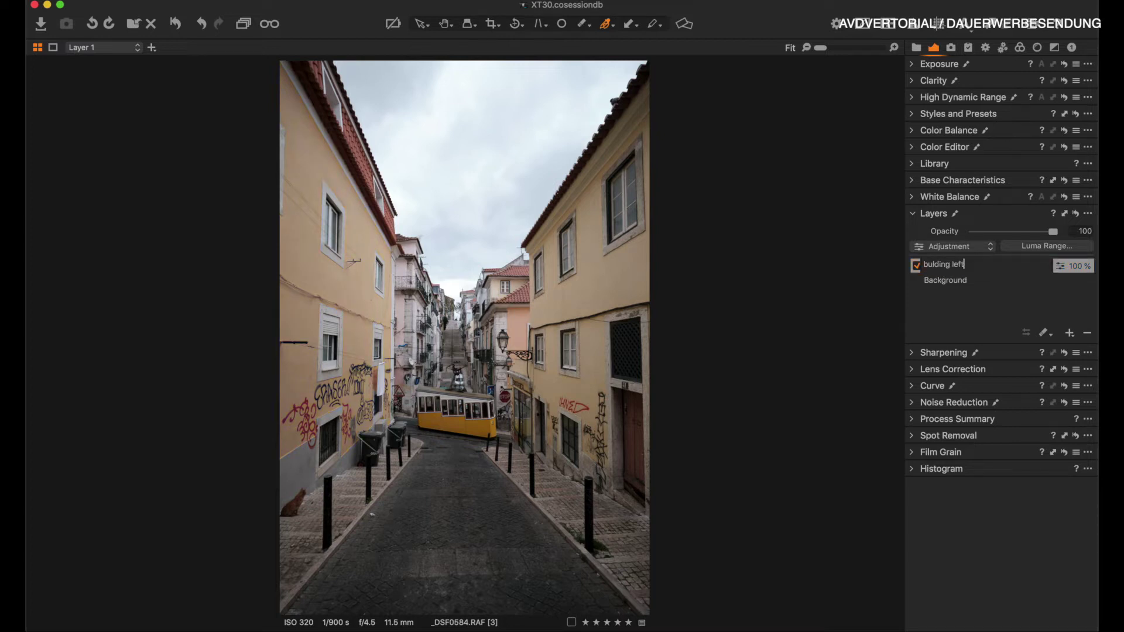
key("Return")
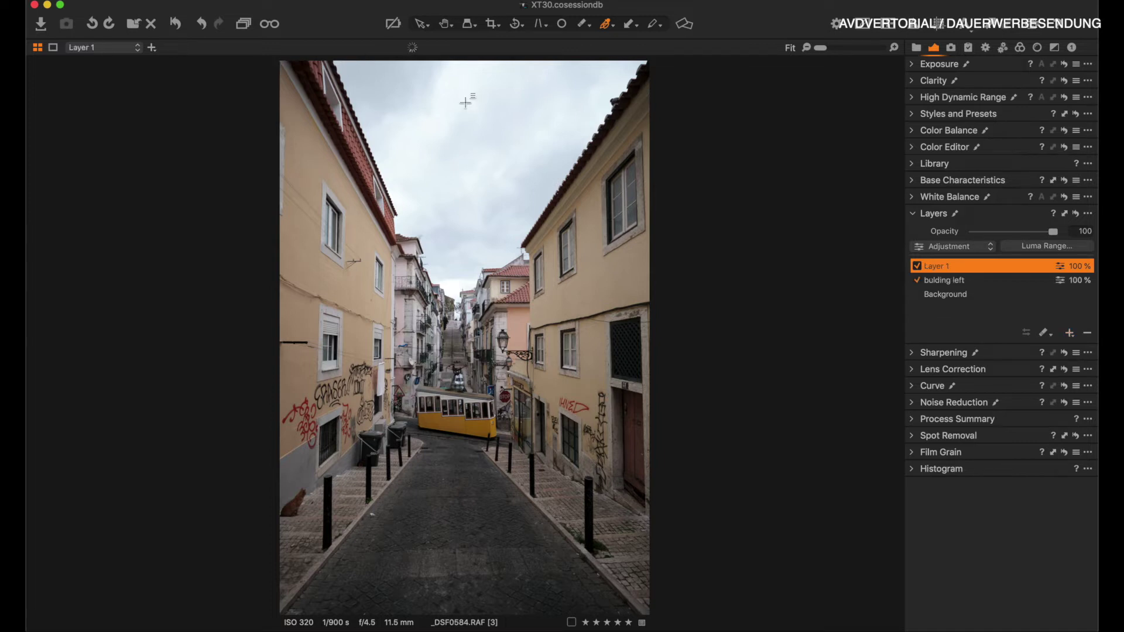
- Add a new adjustment layer and draw a linear gradient mask over the sky, shifting its boundary lines down towards the lower roofs
left_click_drag(473, 128, 474, 296)
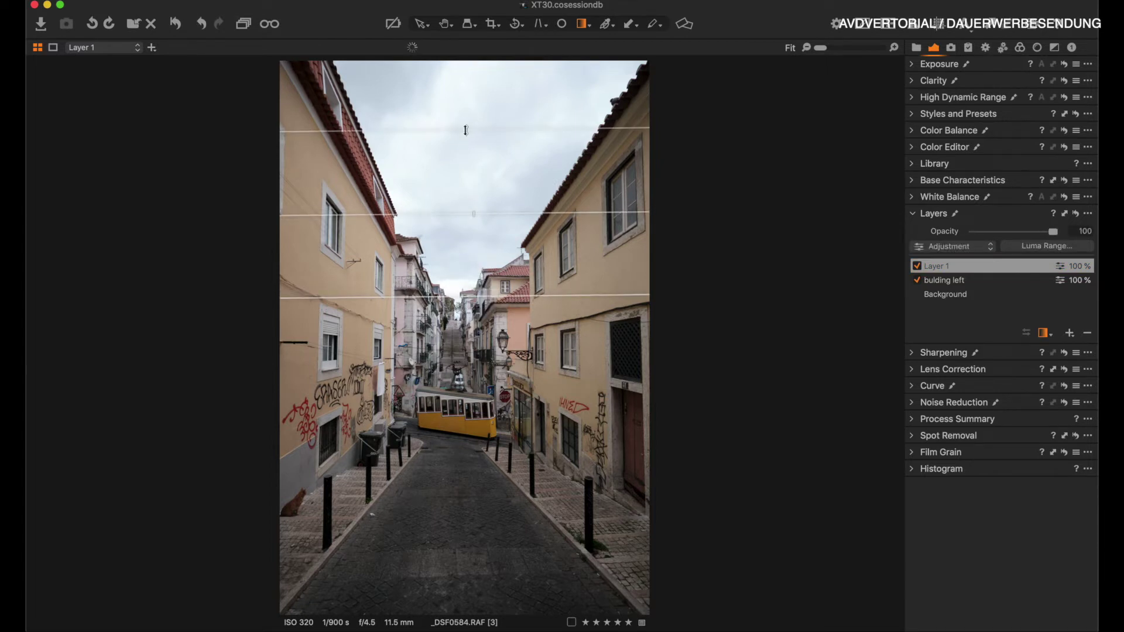
key("m")
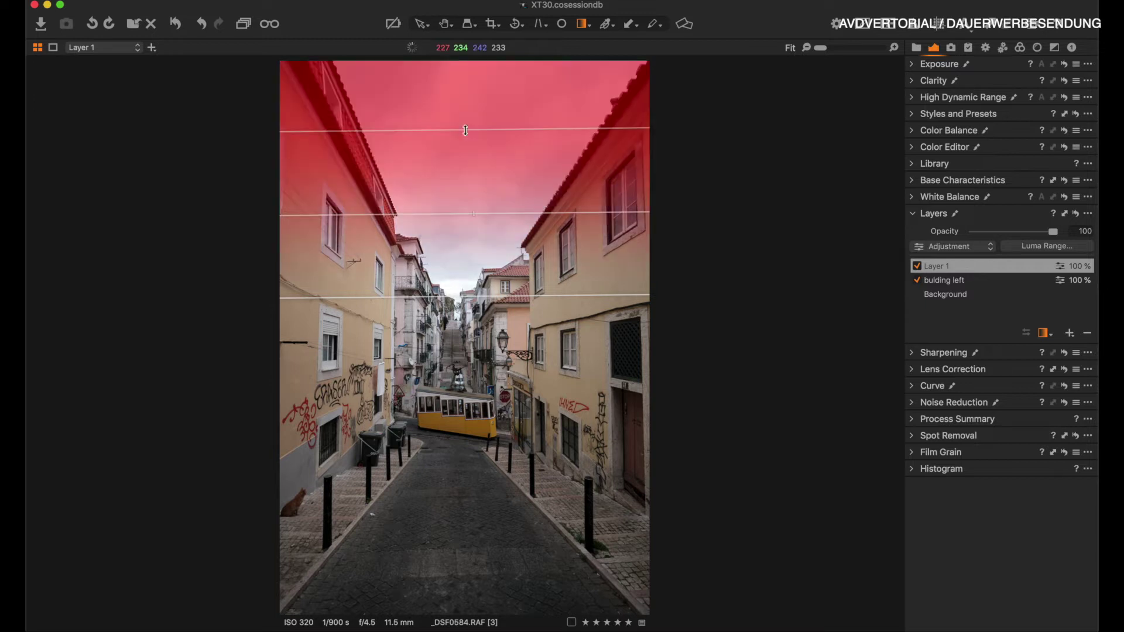
left_click_drag(466, 130, 470, 171)
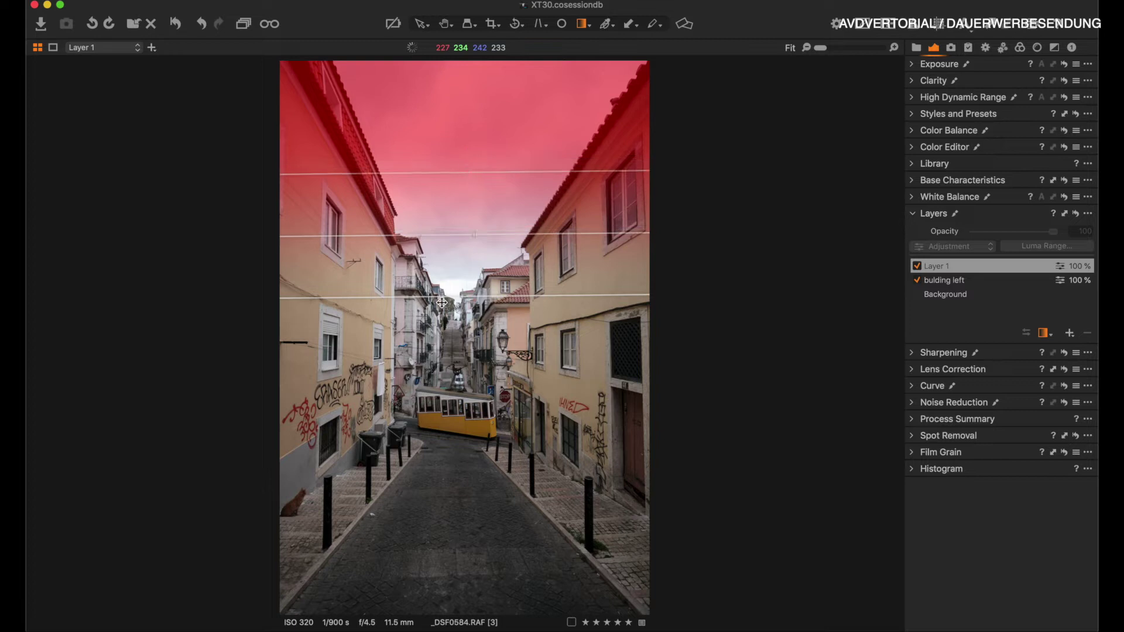
left_click_drag(441, 295, 444, 330)
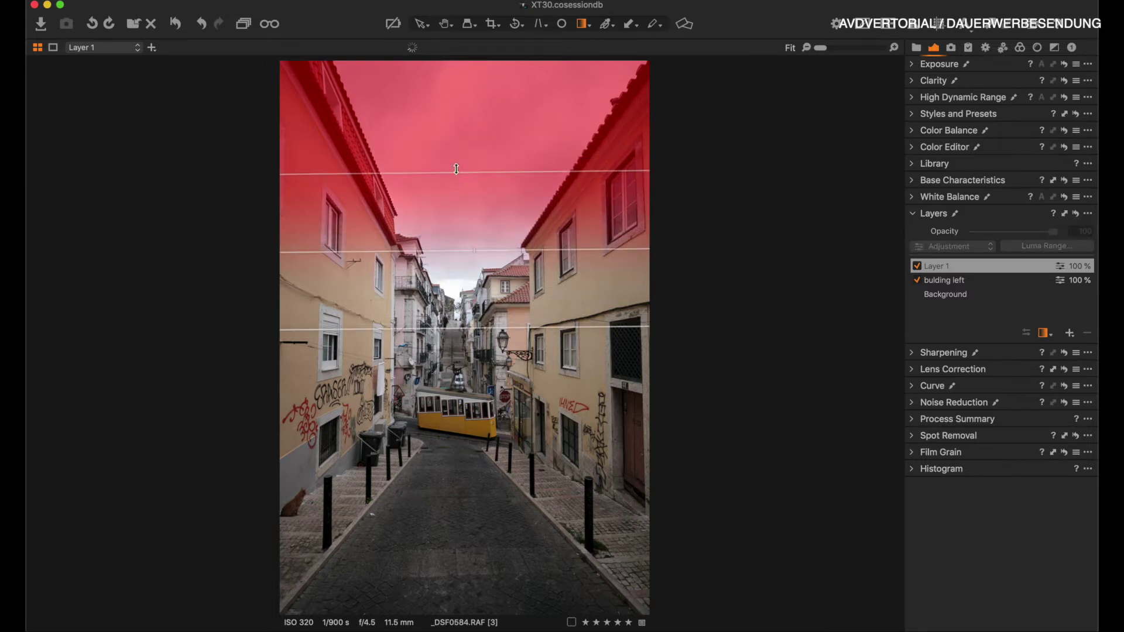
left_click_drag(456, 177, 457, 190)
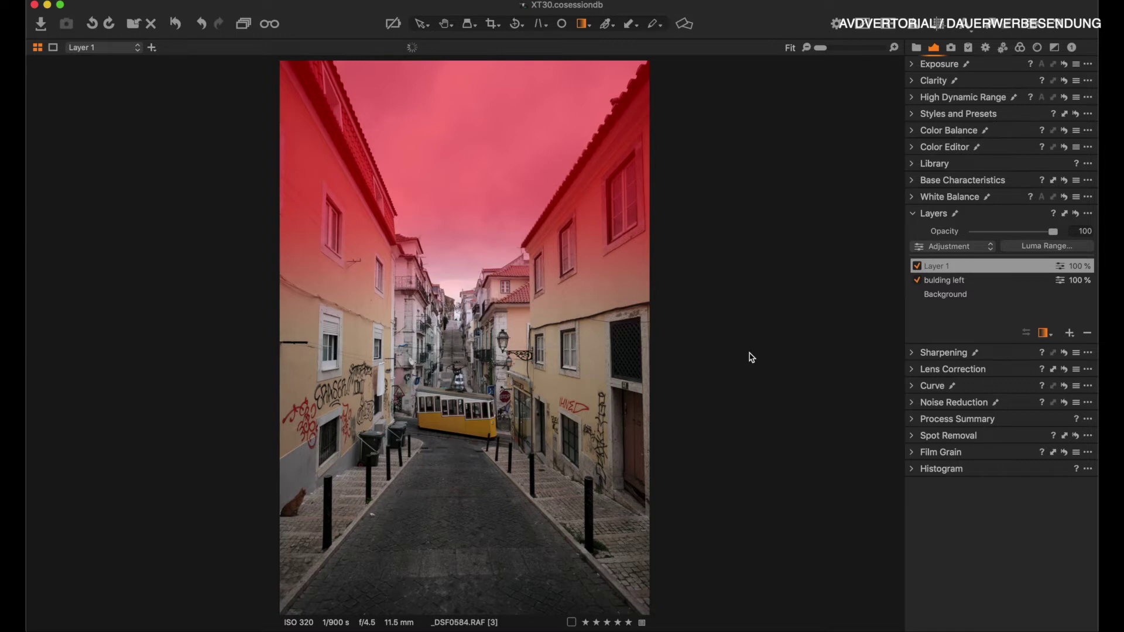
- Hide the gradient mask and set the new layer's exposure to -1.37 and contrast to 18
key("m")
left_click(916, 66)
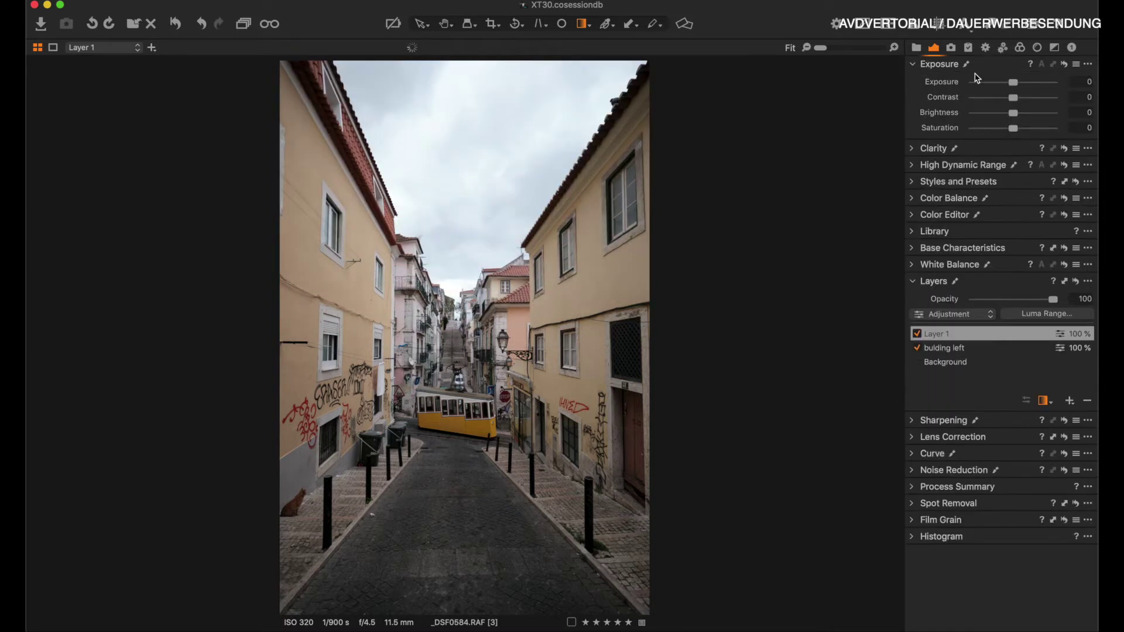
left_click_drag(1012, 82, 994, 83)
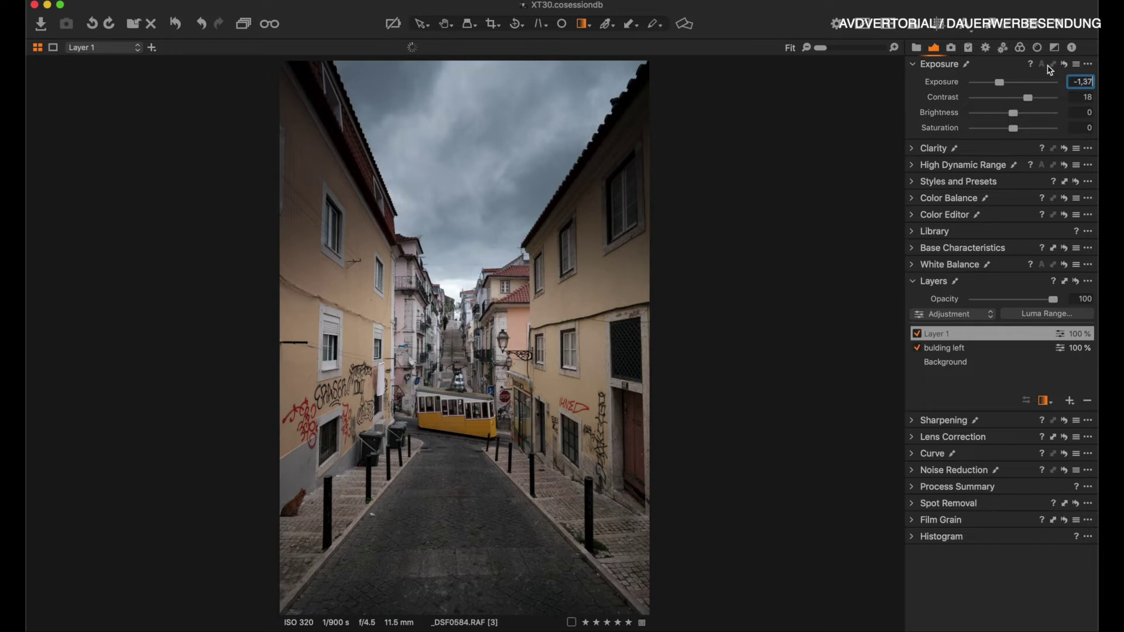
left_click(736, 21)
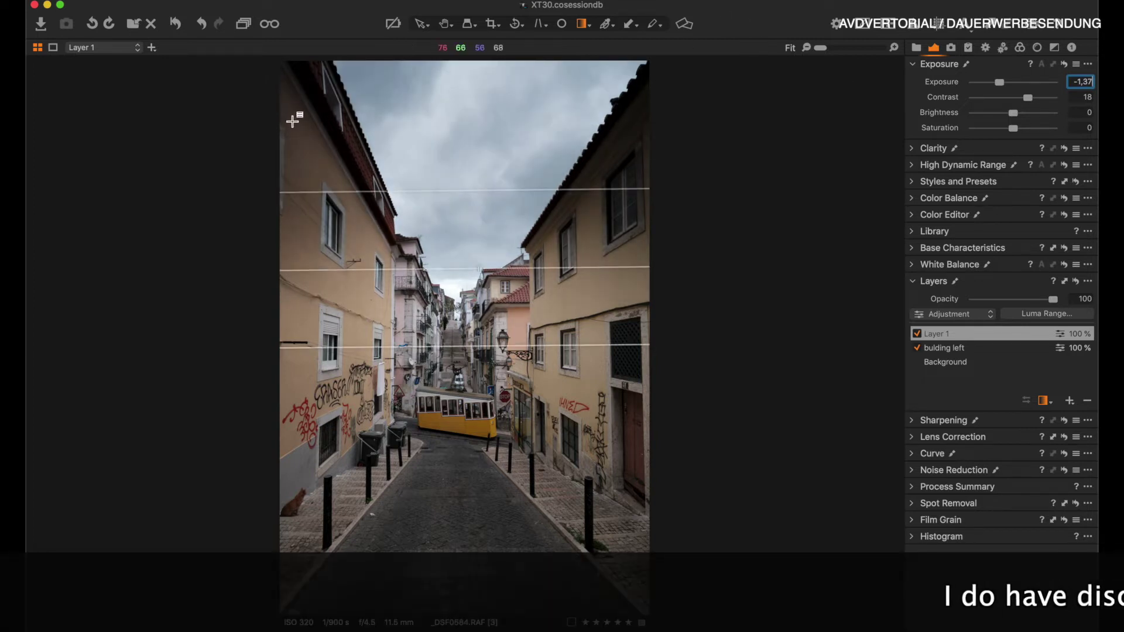
- Erase the sky layer's gradient mask from the left and right building facades and the distant houses
key("b")
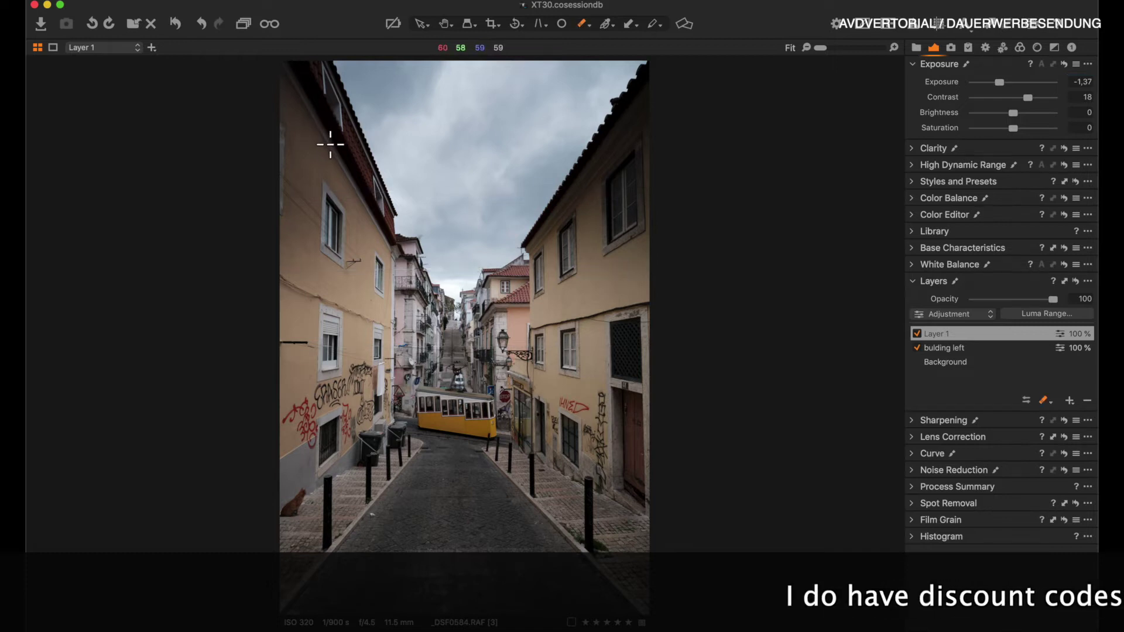
right_click(330, 144)
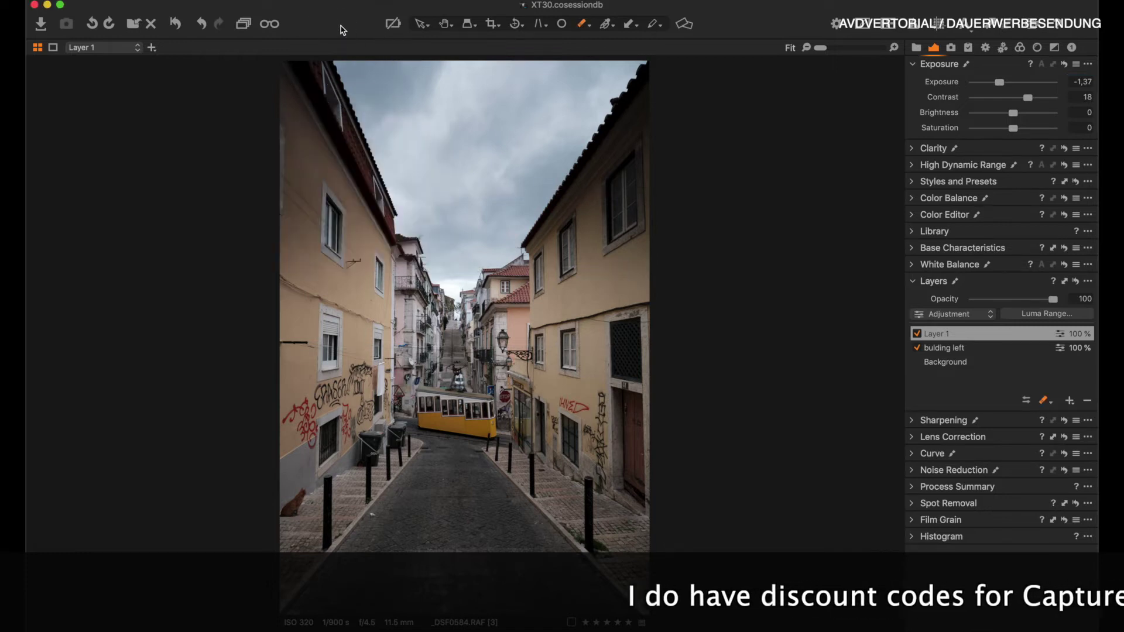
mouse_move(292, 170)
left_mouse_down()
mouse_move(333, 252)
mouse_move(279, 70)
mouse_move(383, 284)
mouse_move(347, 252)
mouse_move(288, 142)
mouse_move(268, 224)
left_mouse_up()
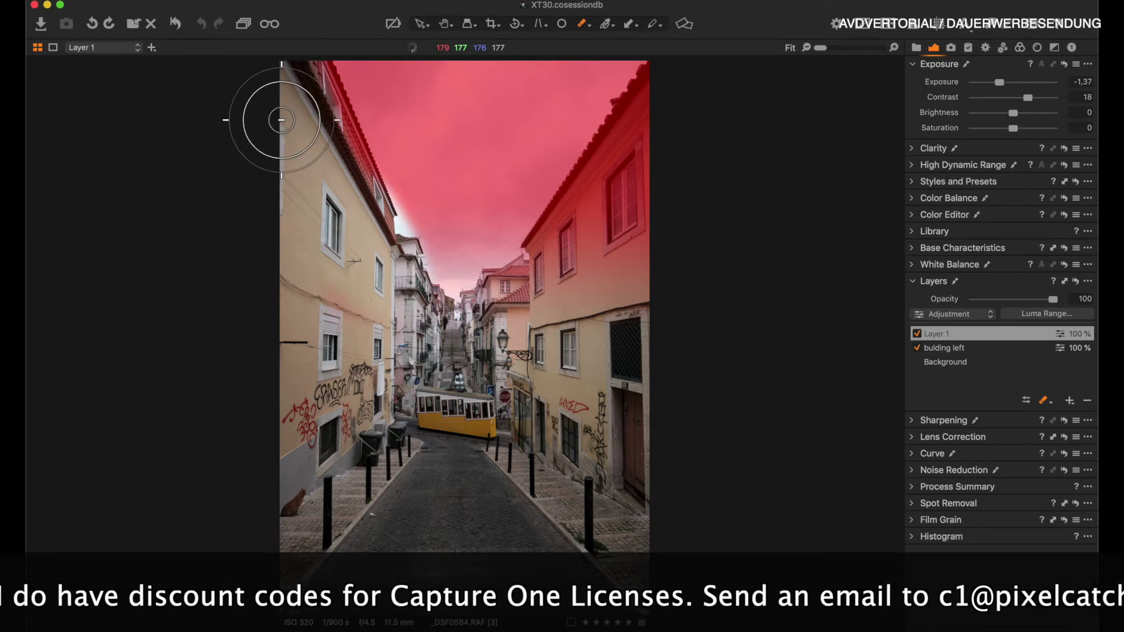
mouse_move(423, 243)
left_mouse_down()
mouse_move(407, 217)
mouse_move(409, 249)
mouse_move(392, 206)
mouse_move(396, 249)
mouse_move(437, 213)
mouse_move(387, 236)
mouse_move(413, 211)
mouse_move(422, 231)
mouse_move(389, 206)
mouse_move(422, 205)
left_mouse_up()
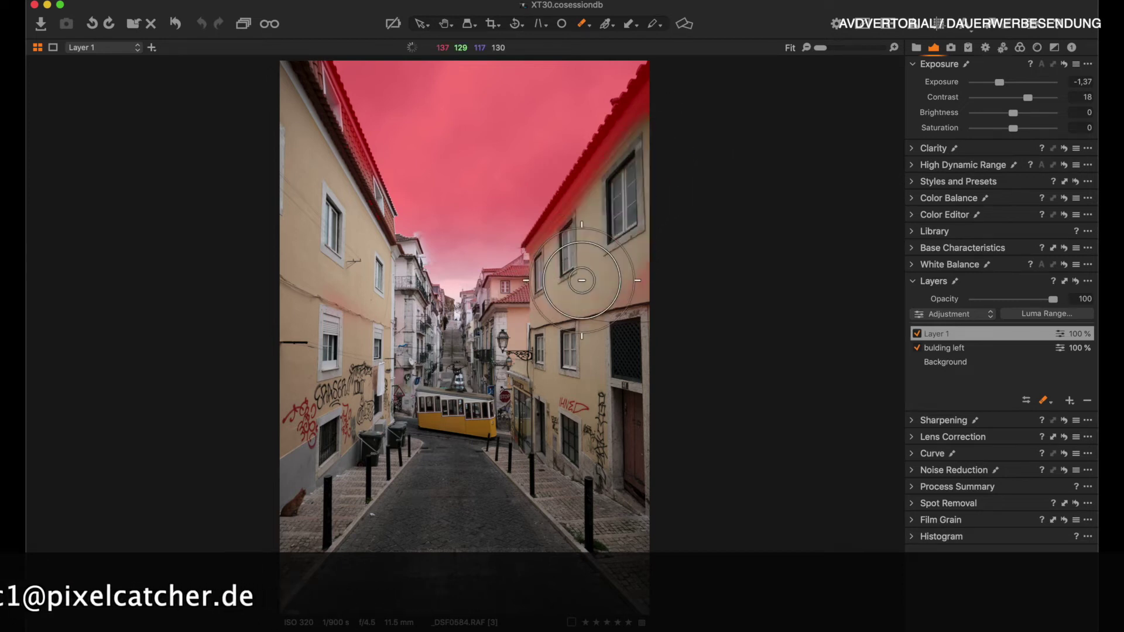
mouse_move(634, 208)
left_mouse_down()
mouse_move(657, 111)
mouse_move(635, 156)
left_mouse_up()
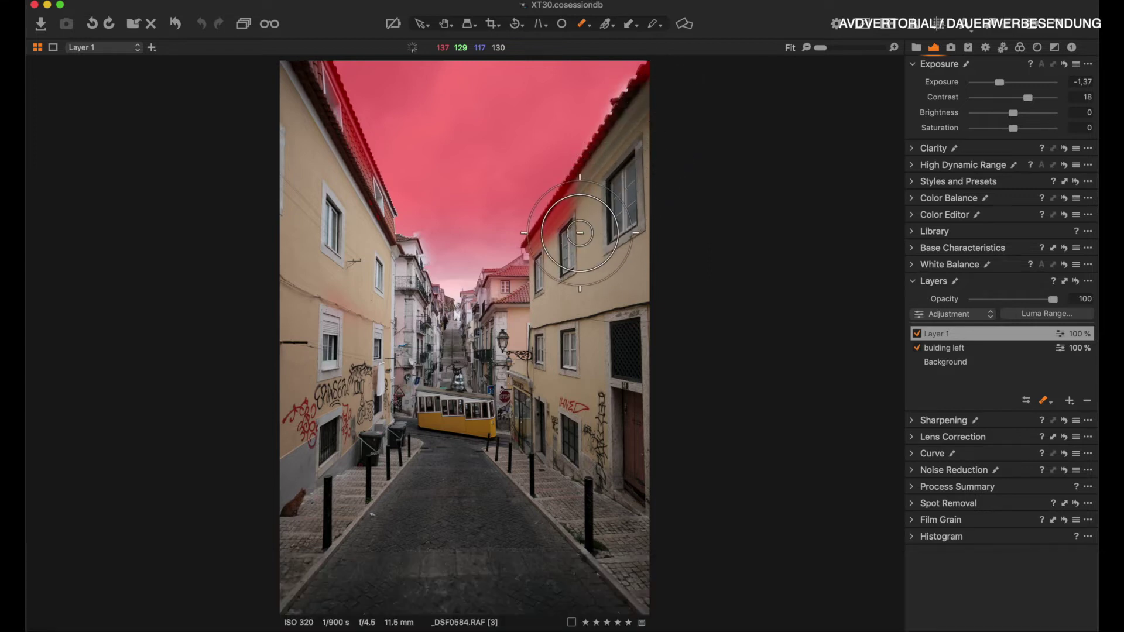
mouse_move(542, 280)
left_mouse_down()
mouse_move(532, 318)
mouse_move(613, 206)
mouse_move(683, 82)
left_mouse_up()
mouse_move(482, 289)
left_mouse_down()
mouse_move(329, 226)
mouse_move(293, 140)
mouse_move(292, 159)
left_mouse_up()
- Adjust the eraser and remove the remaining mask along the left building's eaves and tiled roof
right_click(307, 154)
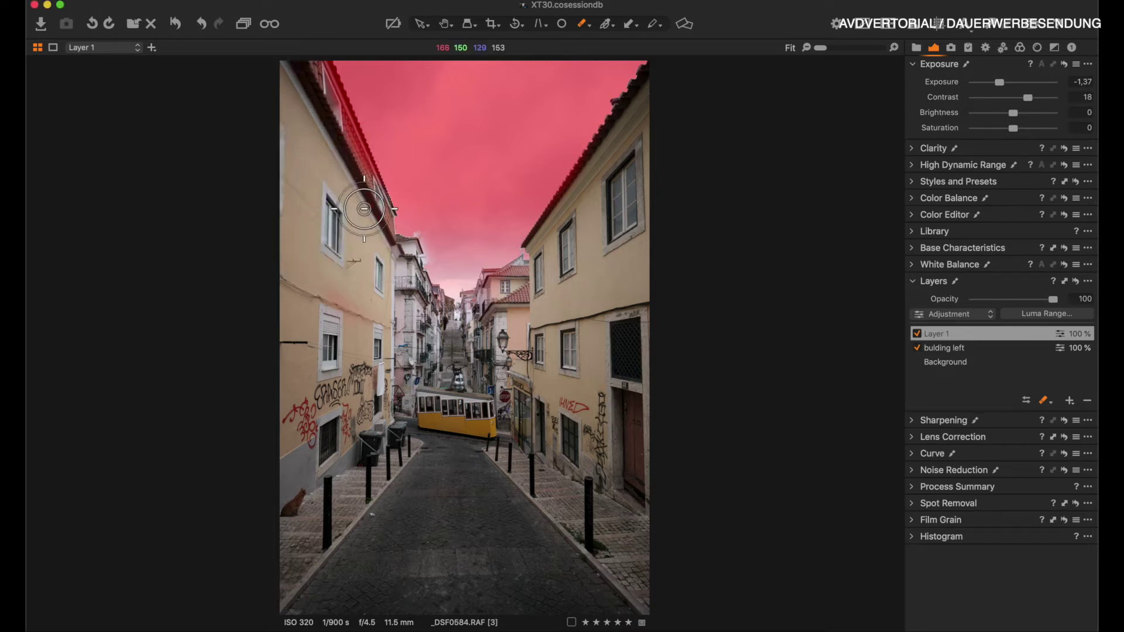
mouse_move(300, 91)
left_mouse_down()
mouse_move(358, 162)
mouse_move(363, 216)
left_mouse_up()
mouse_move(296, 59)
left_mouse_down()
mouse_move(323, 80)
mouse_move(378, 229)
left_mouse_up()
scroll(363, 86, "up", 3)
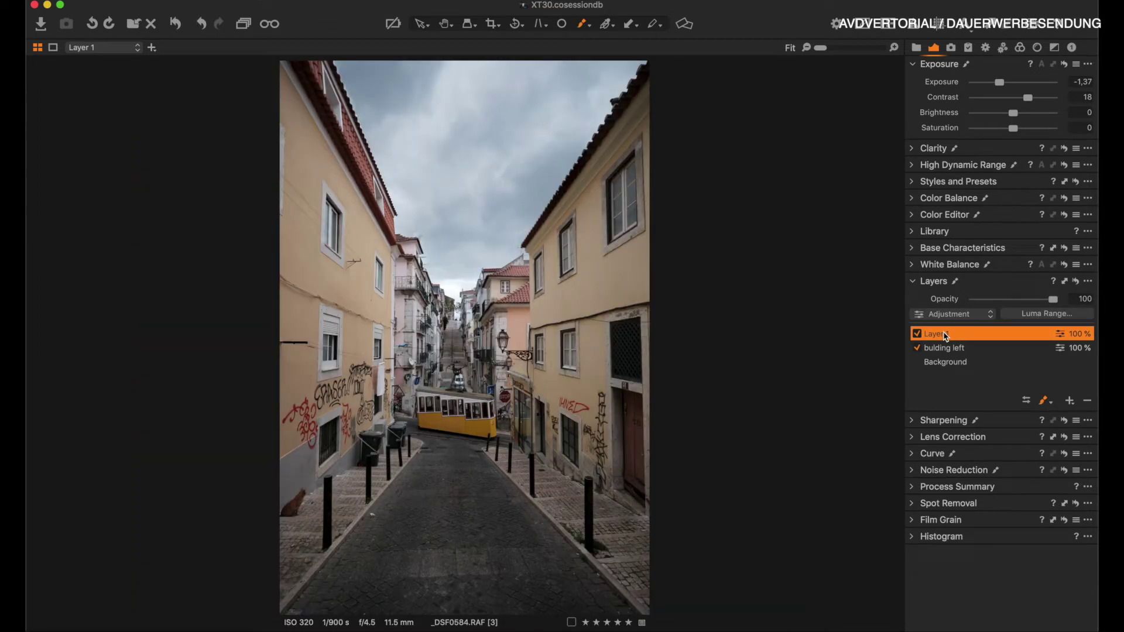
- Refine Layer 1's mask with a radius of 89 while displaying the mask
right_click(945, 335)
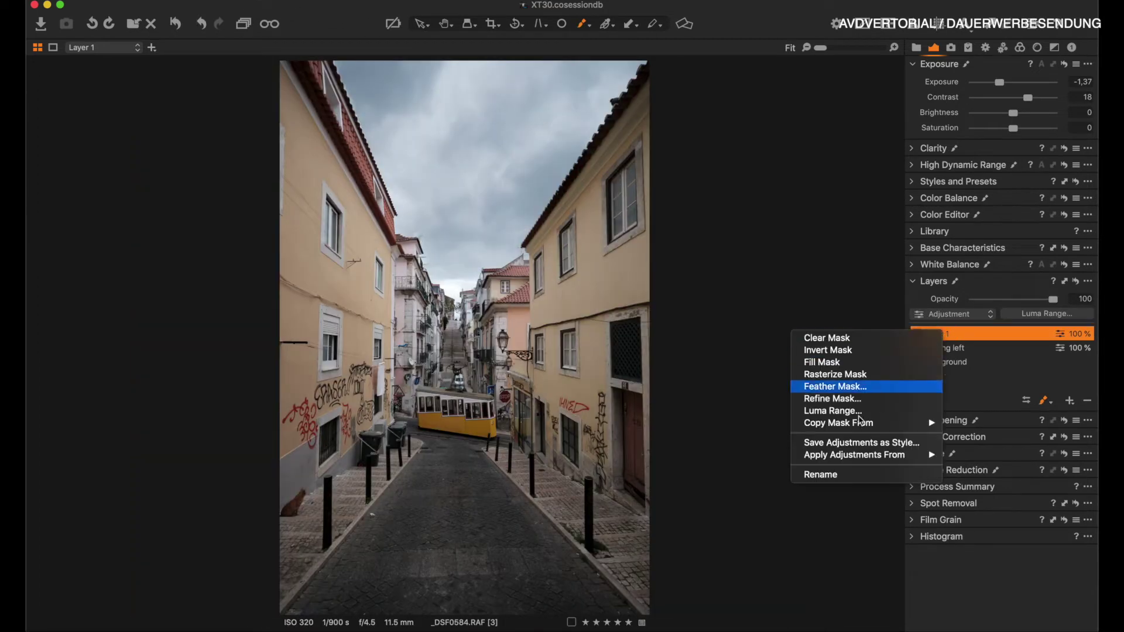
left_click(852, 399)
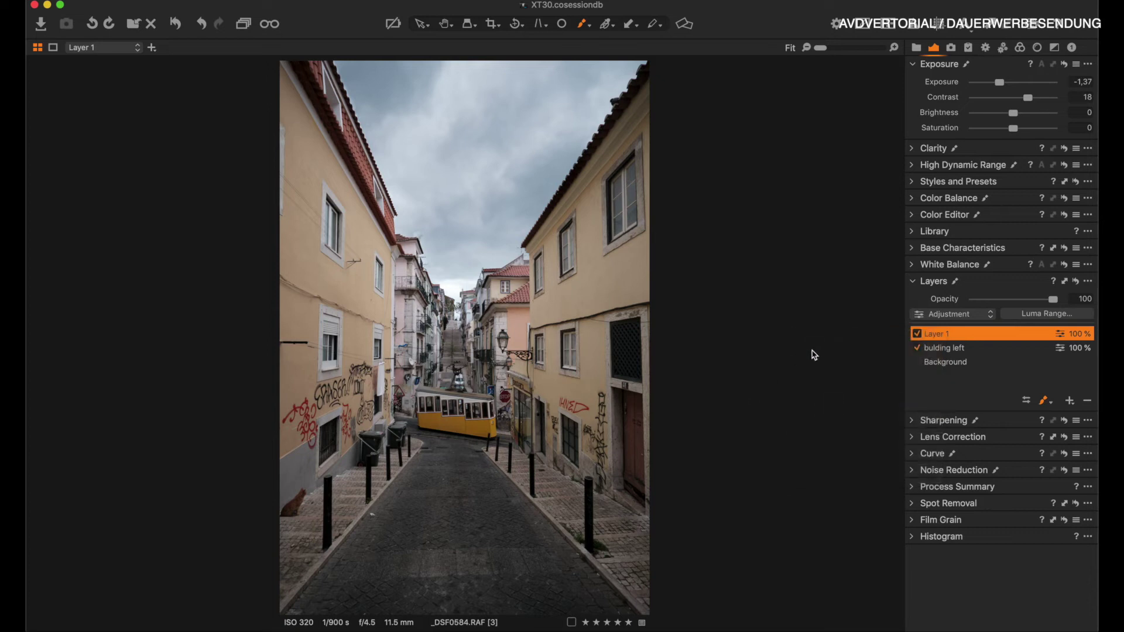
left_click(556, 183)
left_click_drag(579, 164, 790, 299)
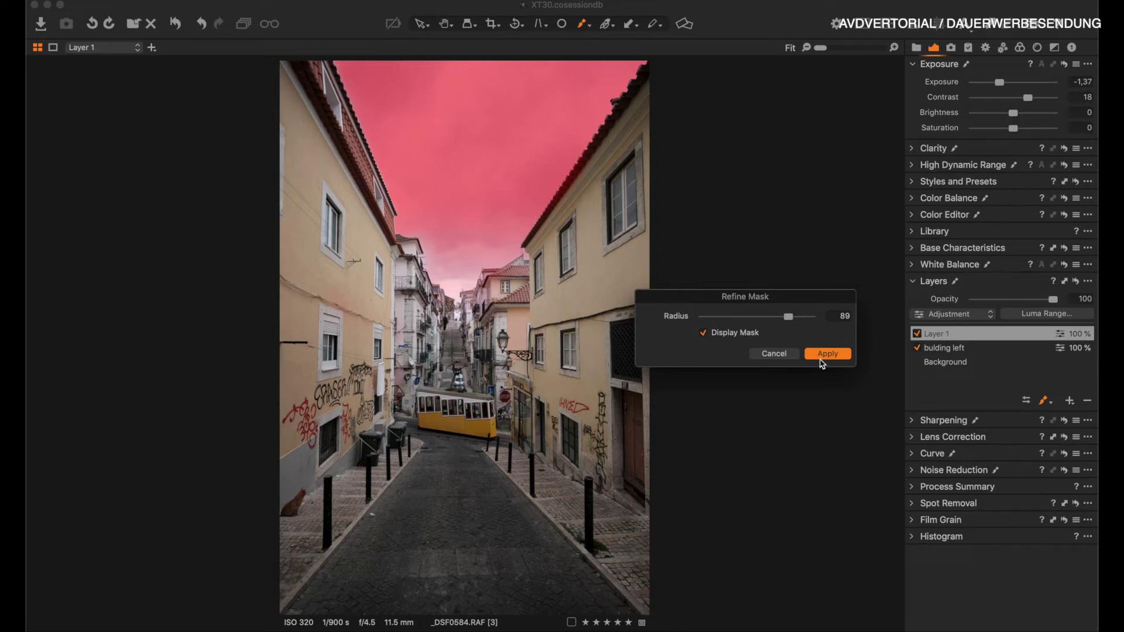
key("Return")
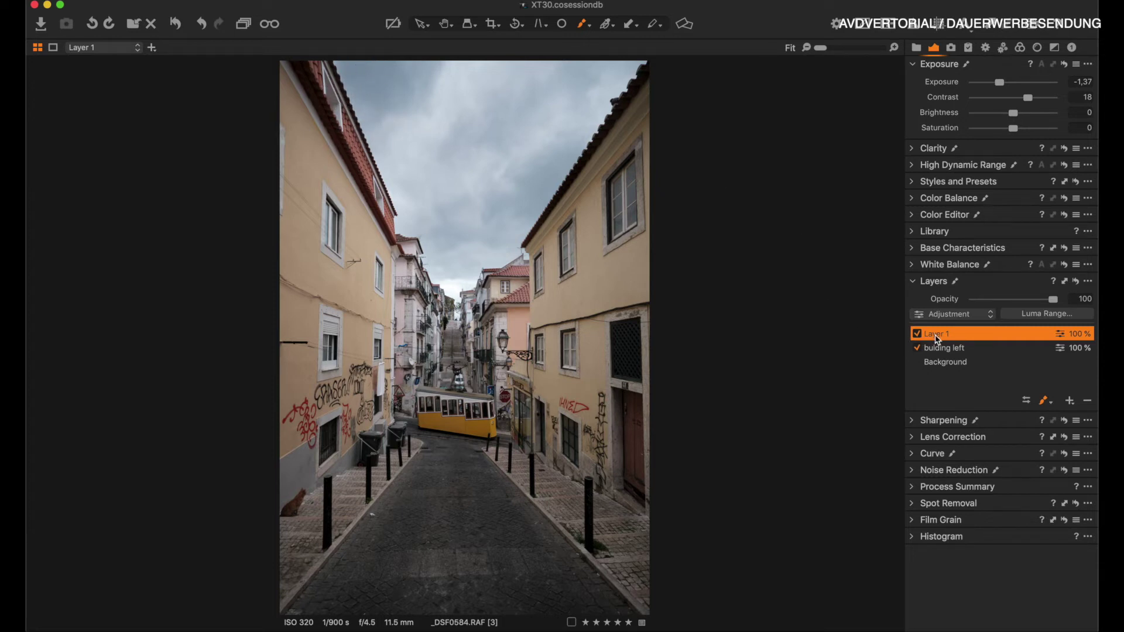
- Rename Layer 1 as "sky" and compare the image with and without this layer
double_click(936, 337)
type("sky")
key("Return")
left_click(916, 334)
left_click(917, 337)
left_click(917, 335)
left_click(917, 336)
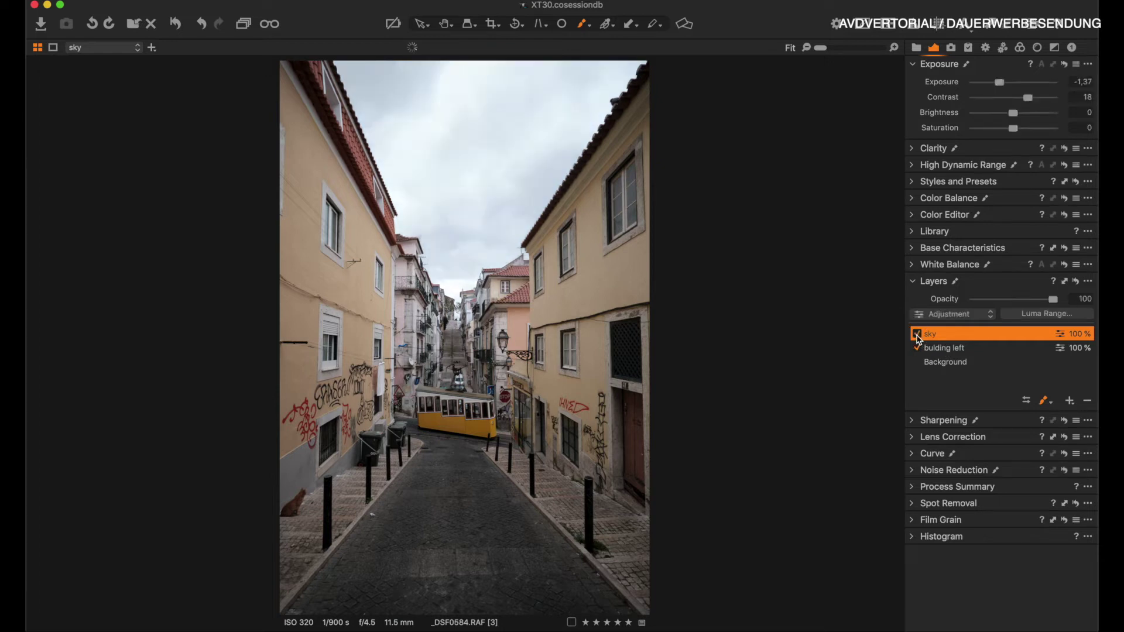
- Display the sky layer's mask and erase its remnants from the left building's facade
key("m")
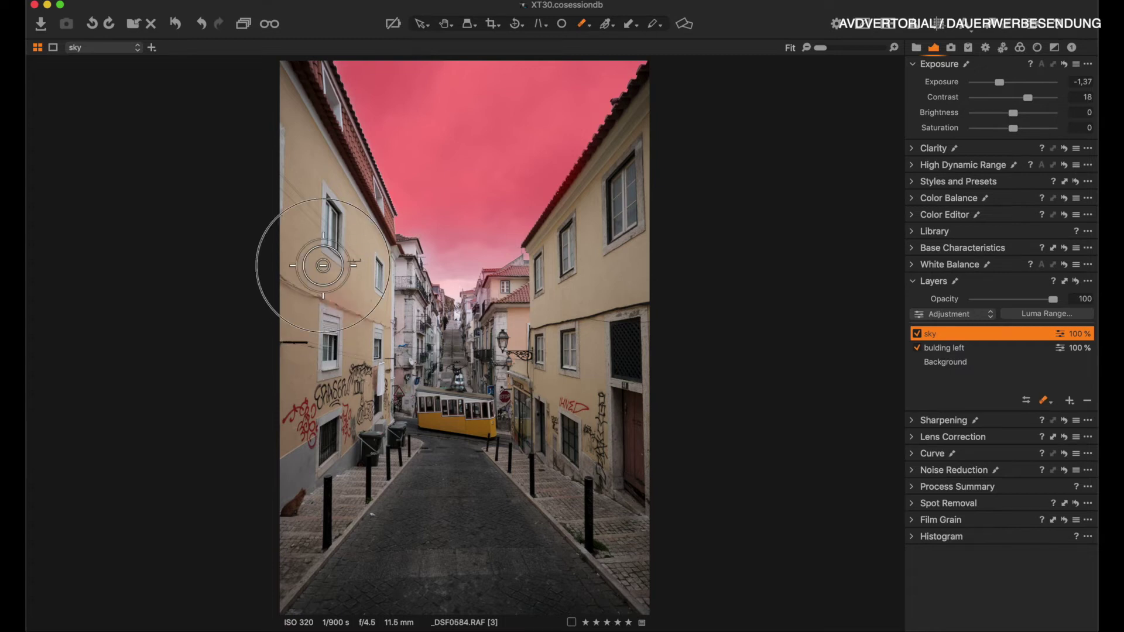
key("e")
left_click_drag(342, 351, 354, 395)
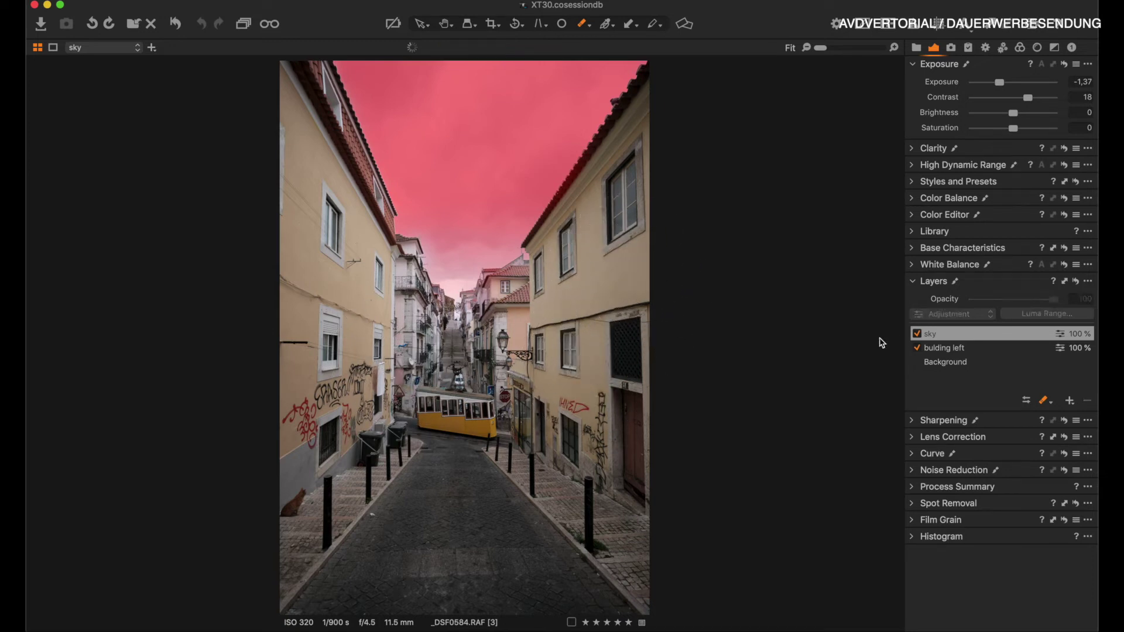
- On the Background layer, set exposure to 0.45, contrast to 12, saturation to 21, clarity to 28 and structure to 11
left_click(951, 366)
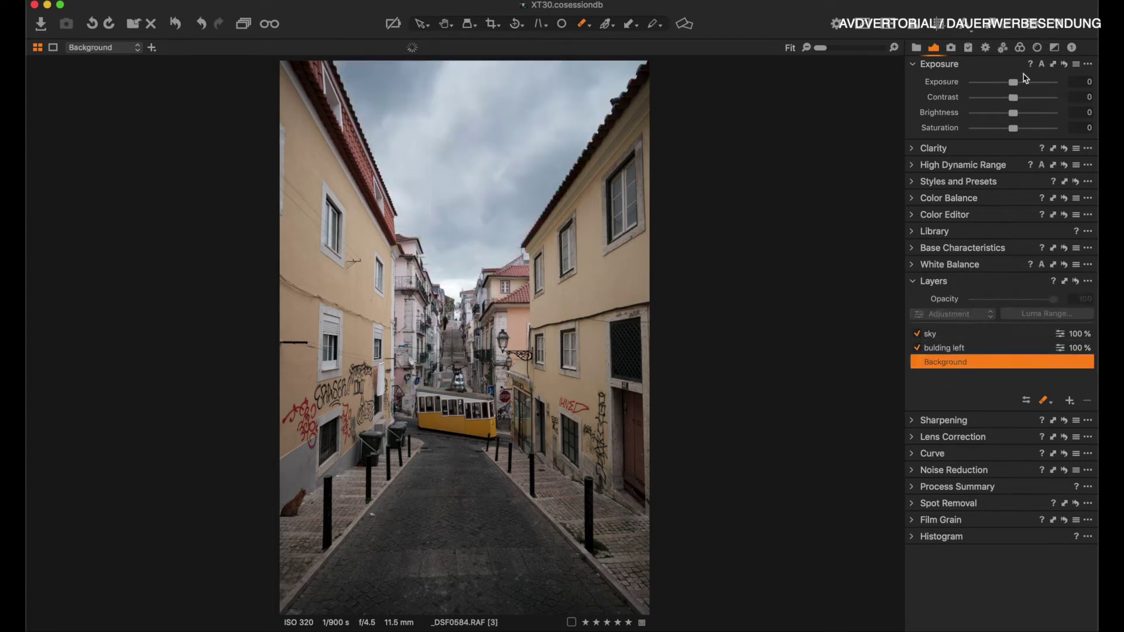
left_click_drag(1017, 83, 1019, 85)
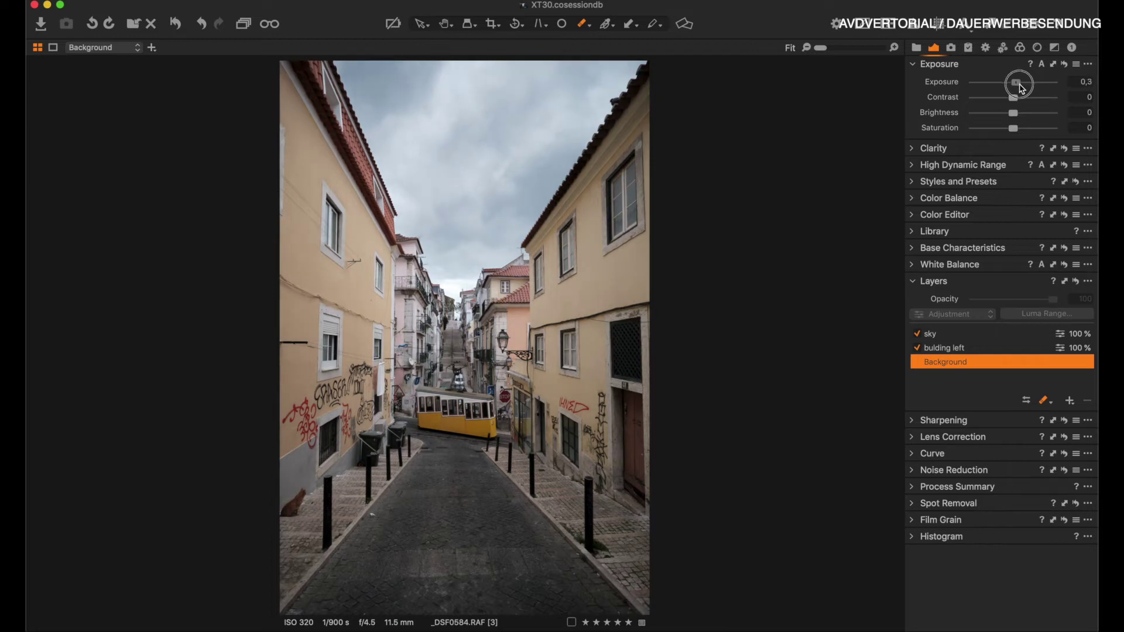
left_click(1022, 97)
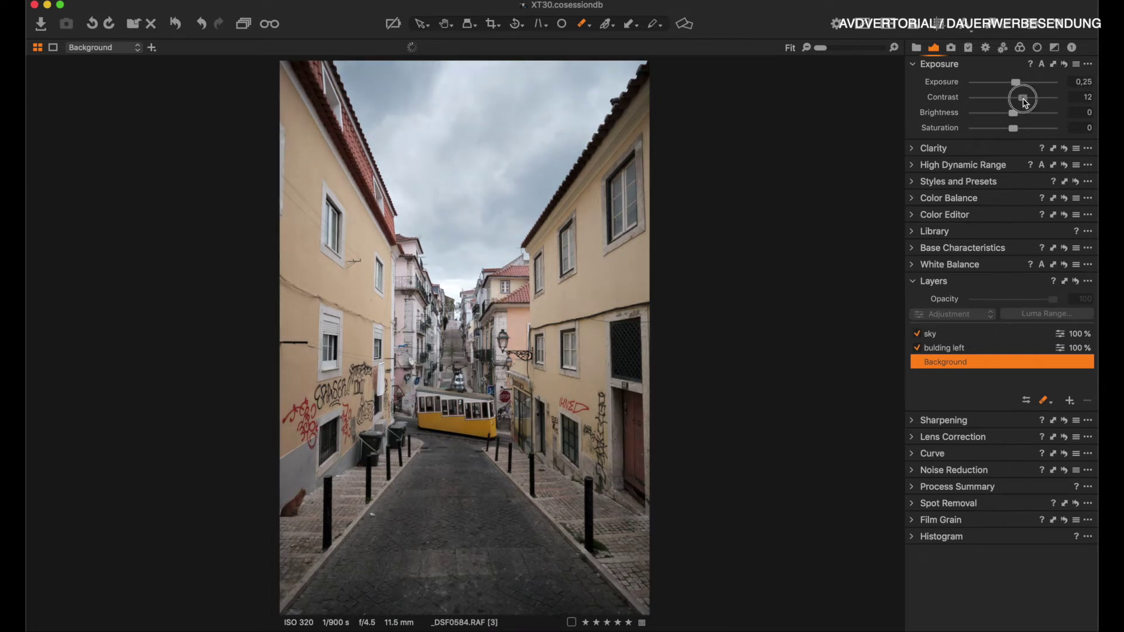
left_click(1022, 128)
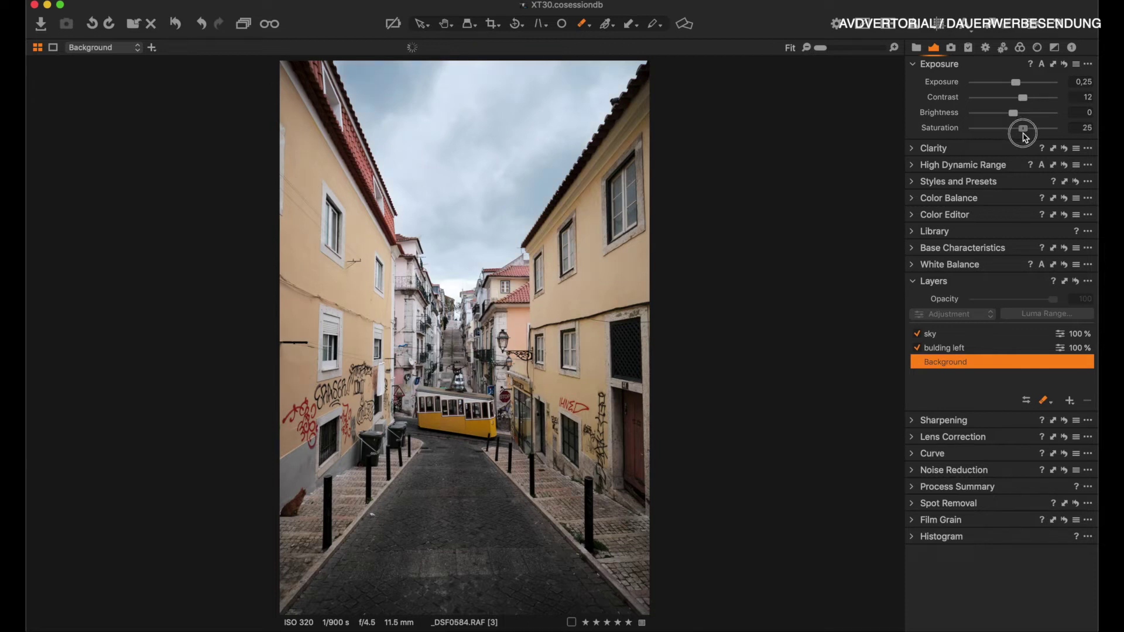
left_click(925, 150)
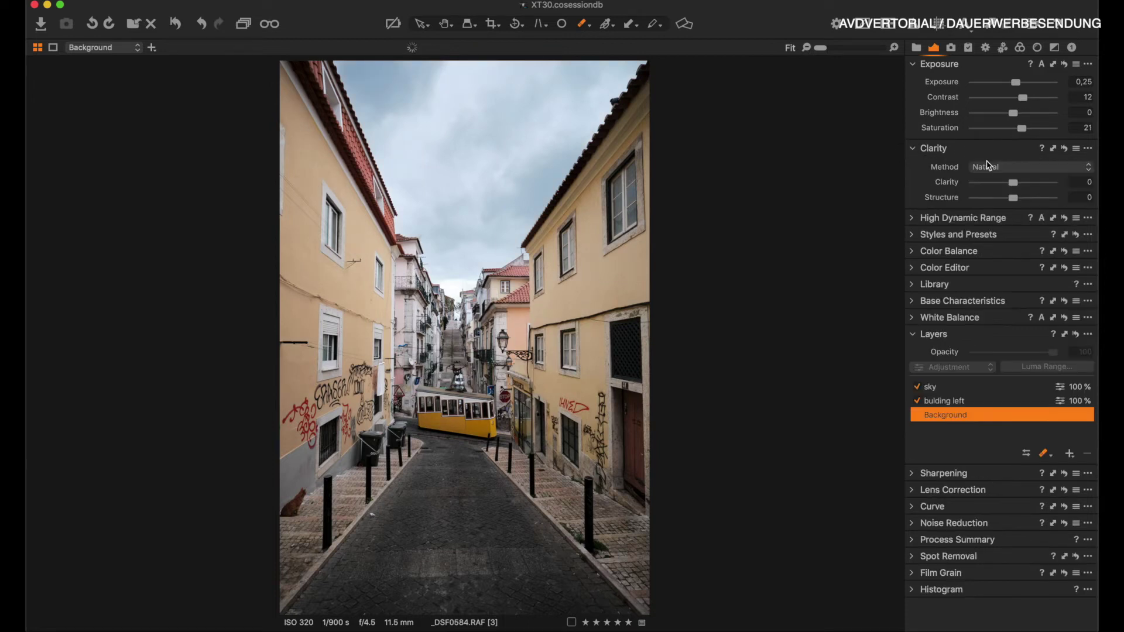
mouse_move(1014, 188)
left_mouse_down()
mouse_move(1023, 188)
mouse_move(1026, 205)
mouse_move(1019, 201)
left_mouse_up()
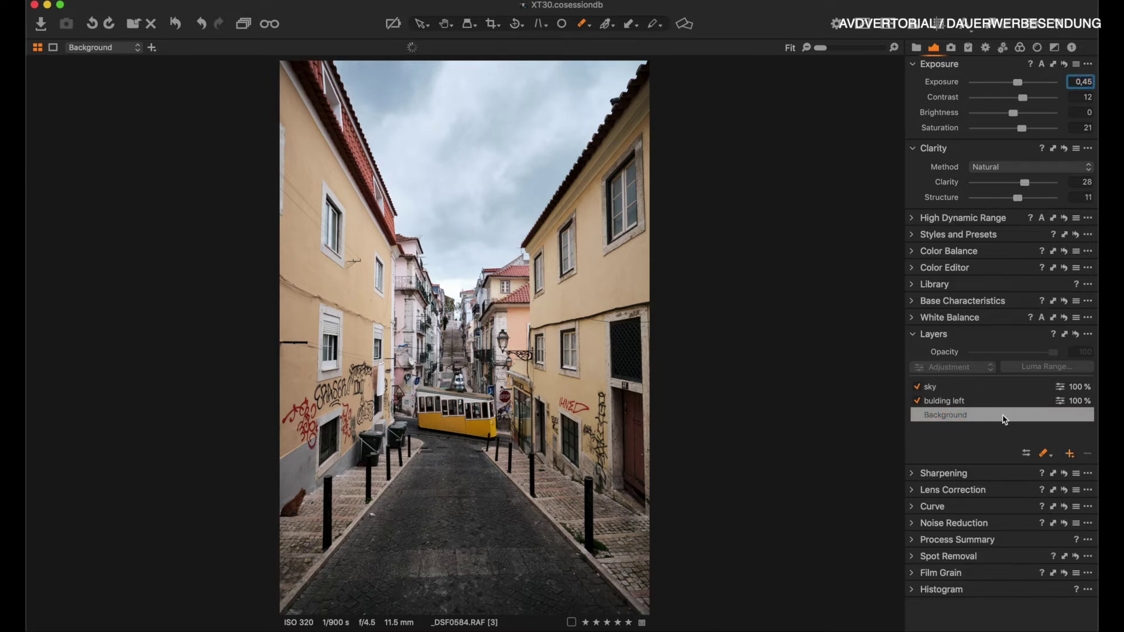
- Add a new adjustment layer and rename it "street"
left_click(1068, 453)
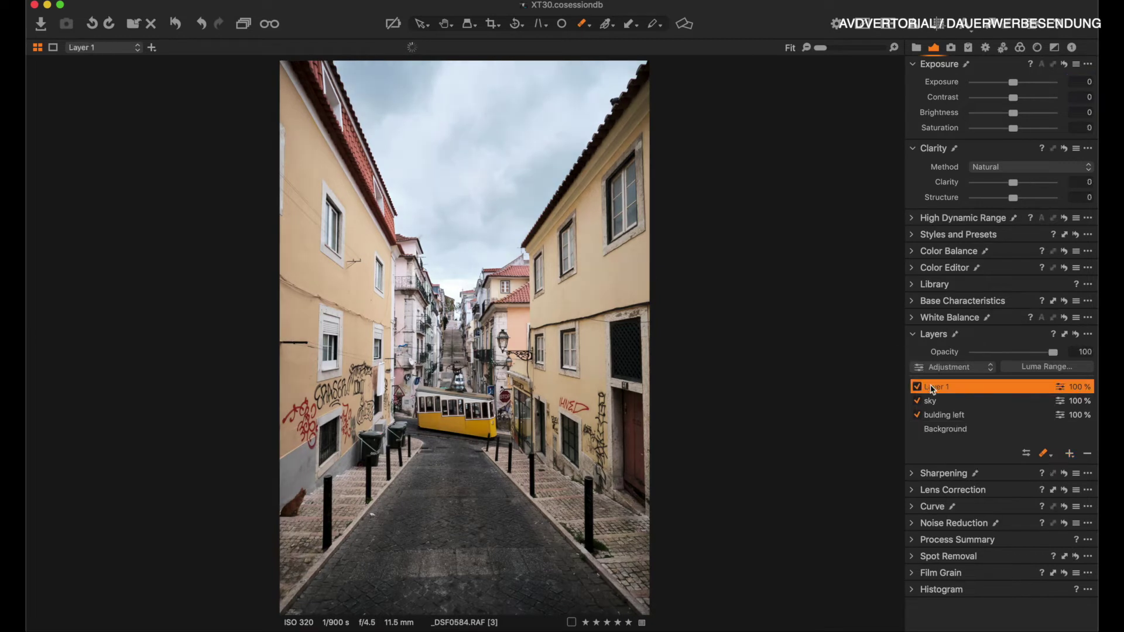
double_click(932, 388)
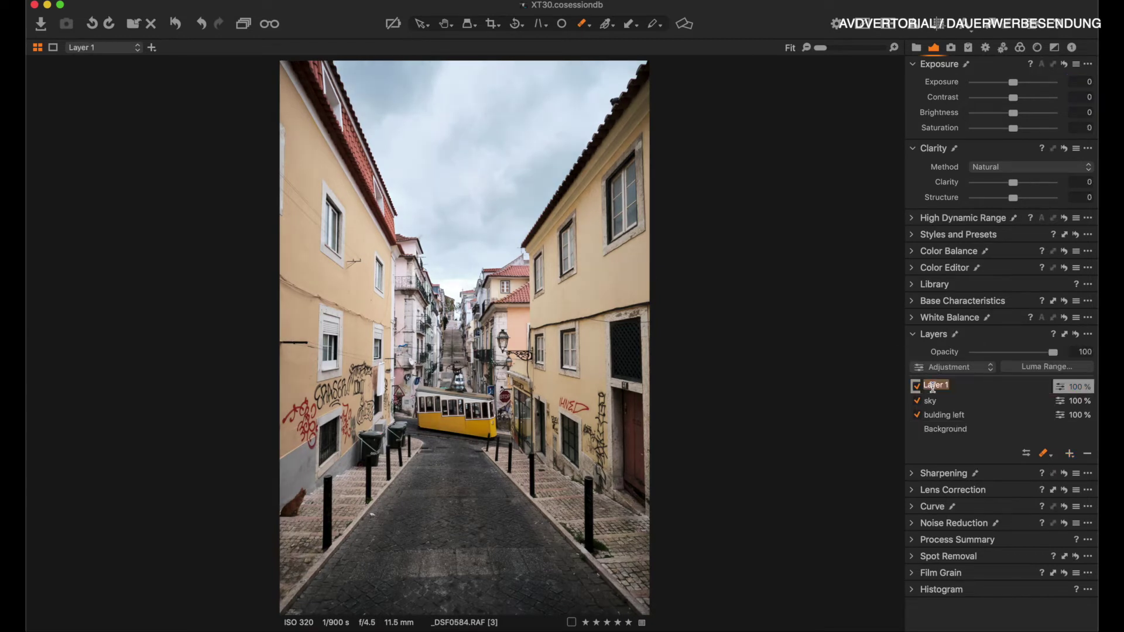
key("Return")
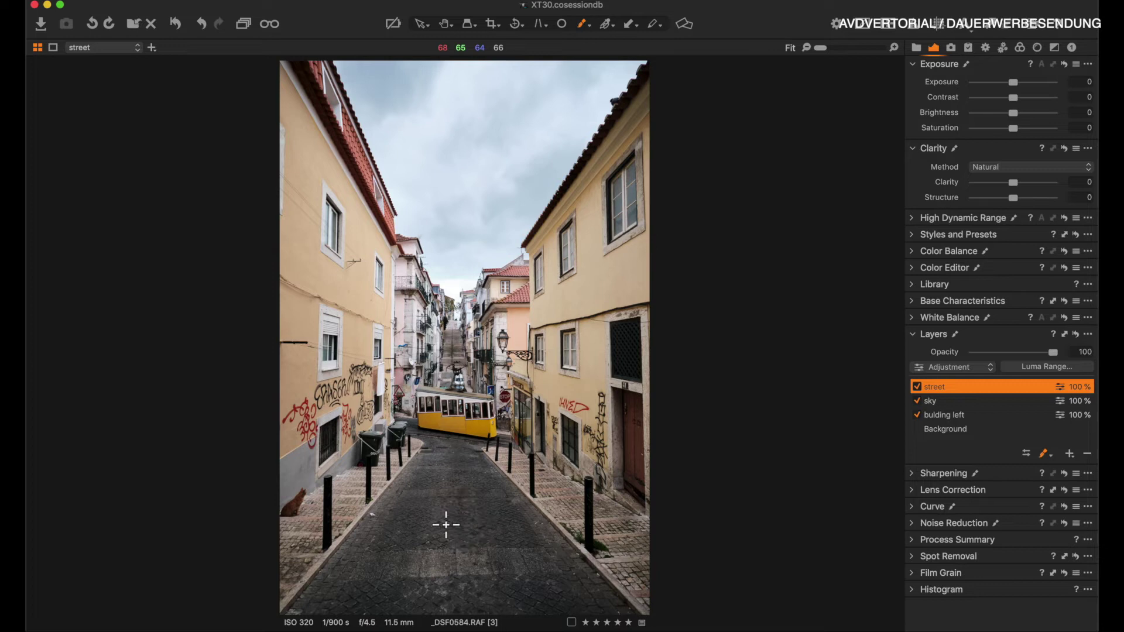
- Adjust the mask brush size and set the street layer's exposure to -1.75 and saturation to -57
right_click(429, 519)
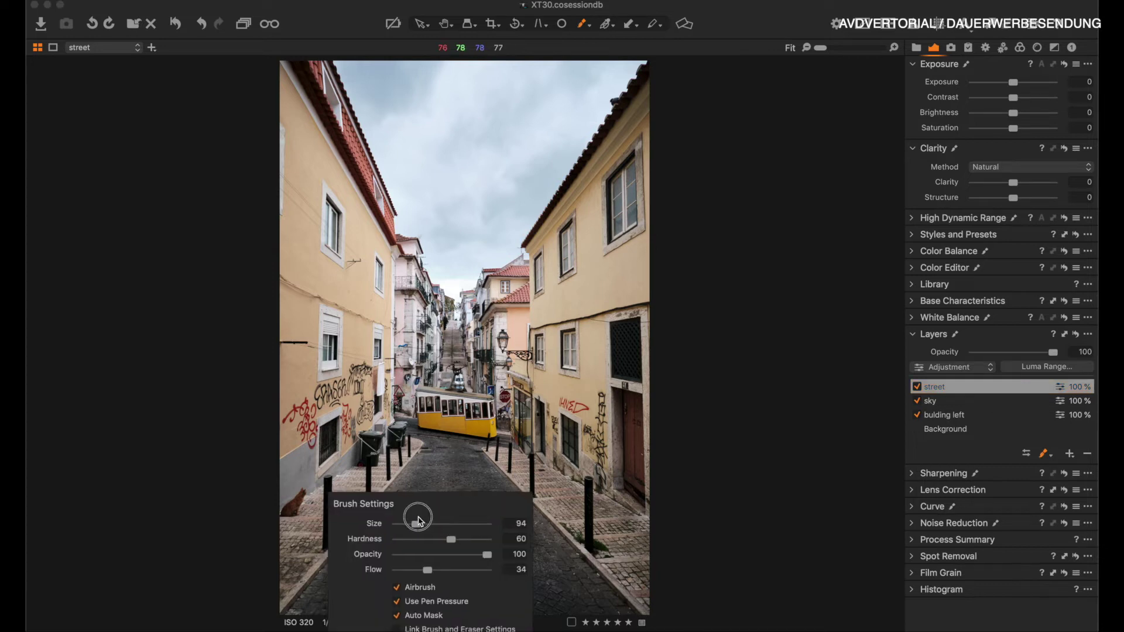
mouse_move(421, 525)
left_mouse_down()
mouse_move(440, 525)
mouse_move(491, 233)
mouse_move(460, 181)
left_mouse_up()
left_click(421, 531)
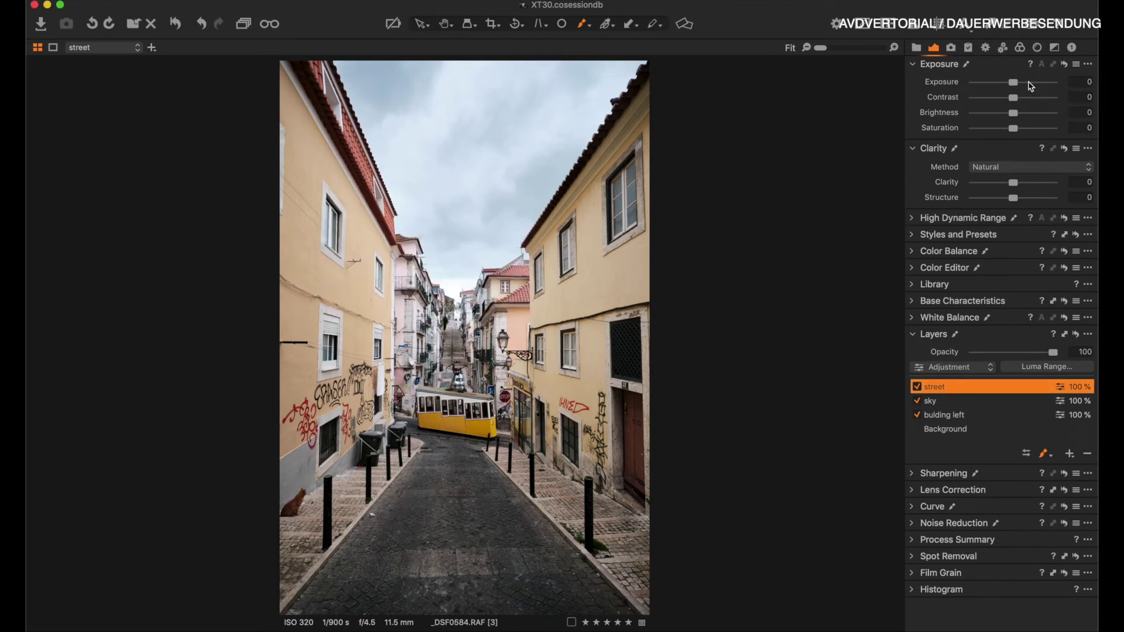
left_click_drag(1007, 88, 994, 87)
left_click_drag(1006, 129, 989, 130)
- Brush the street layer's mask over the main surface of the road
mouse_move(345, 602)
left_mouse_down()
mouse_move(336, 602)
mouse_move(482, 602)
left_mouse_up()
mouse_move(560, 617)
left_mouse_down()
mouse_move(605, 617)
mouse_move(582, 604)
mouse_move(612, 600)
left_mouse_up()
mouse_move(484, 514)
left_mouse_down()
mouse_move(484, 591)
mouse_move(471, 502)
mouse_move(416, 556)
mouse_move(458, 535)
mouse_move(396, 542)
mouse_move(331, 623)
mouse_move(330, 604)
mouse_move(442, 464)
mouse_move(371, 600)
mouse_move(302, 615)
mouse_move(390, 545)
mouse_move(433, 471)
mouse_move(527, 583)
left_mouse_up()
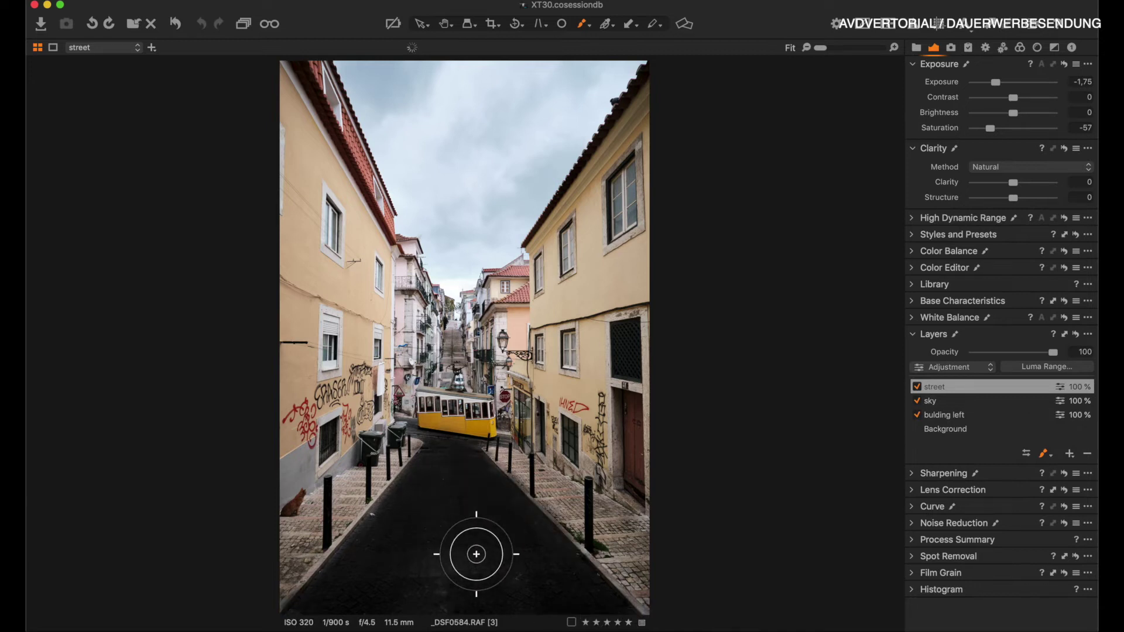
- Extend the street mask along the road's right and left curbs in a closer view
key("super+plus")
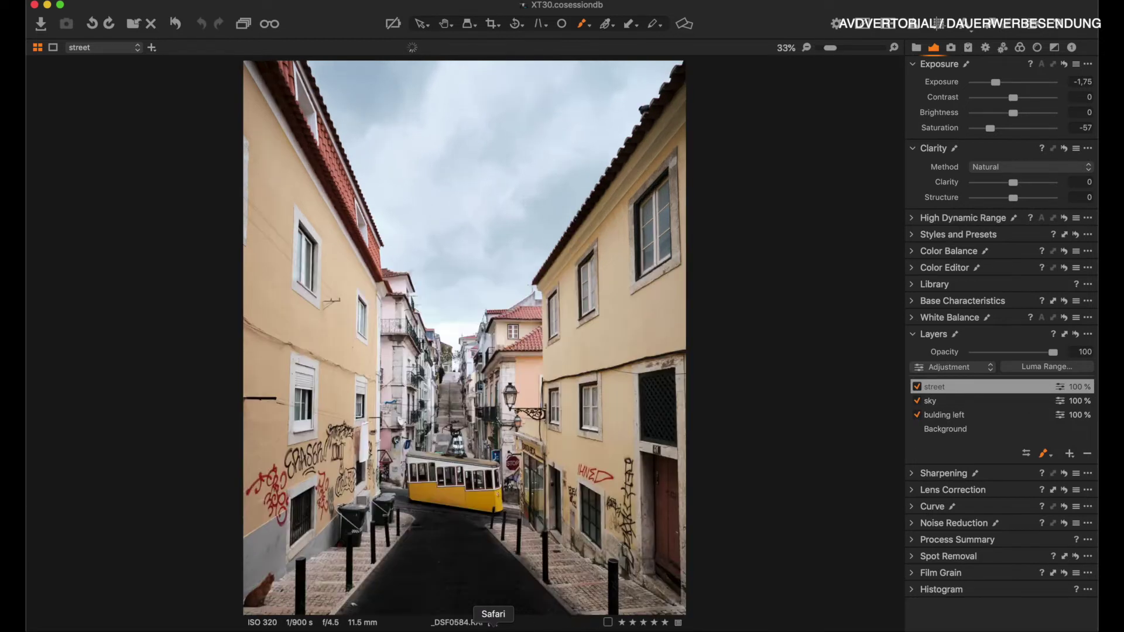
scroll(431, 411, "down", 10)
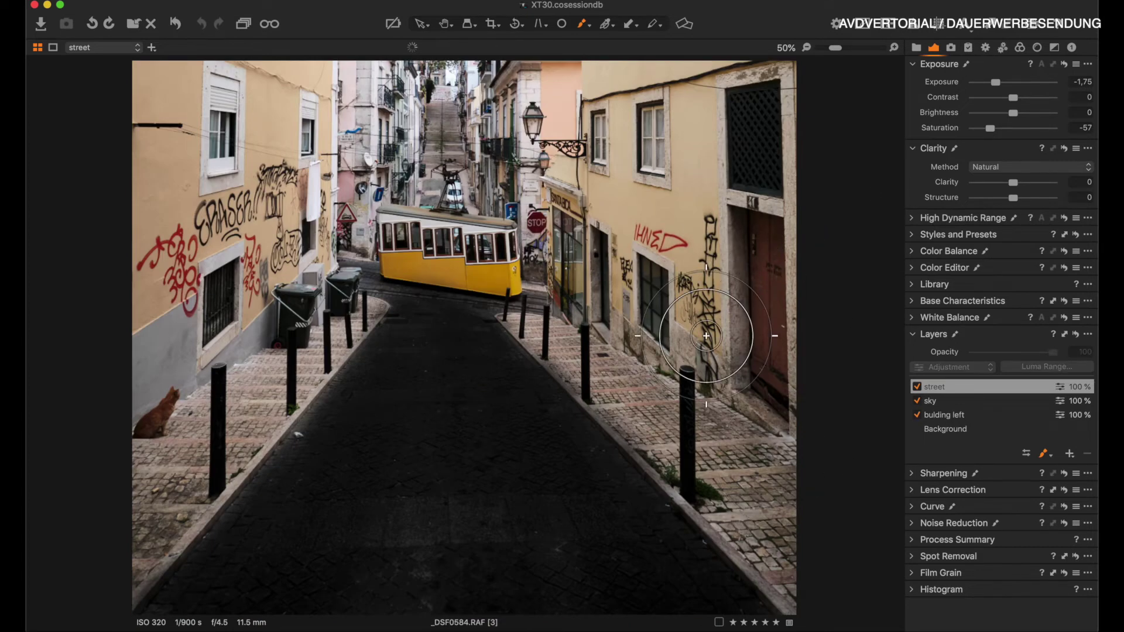
right_click(619, 402, "alt")
key("]")
mouse_move(542, 357)
left_mouse_down()
mouse_move(634, 429)
mouse_move(747, 557)
left_mouse_up()
right_click(363, 469)
mouse_move(396, 371)
left_mouse_down()
mouse_move(245, 527)
mouse_move(366, 389)
left_mouse_up()
- Adjust the brush at 100% zoom and paint the street mask over the road around and beneath the tram
key("super+alt+0")
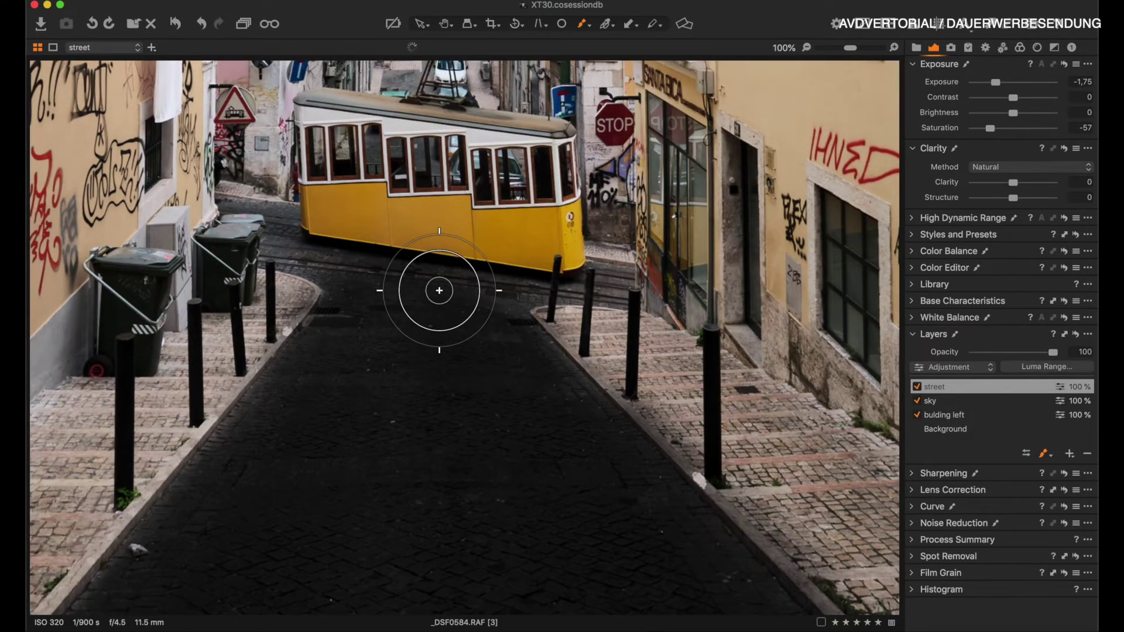
right_click(452, 321)
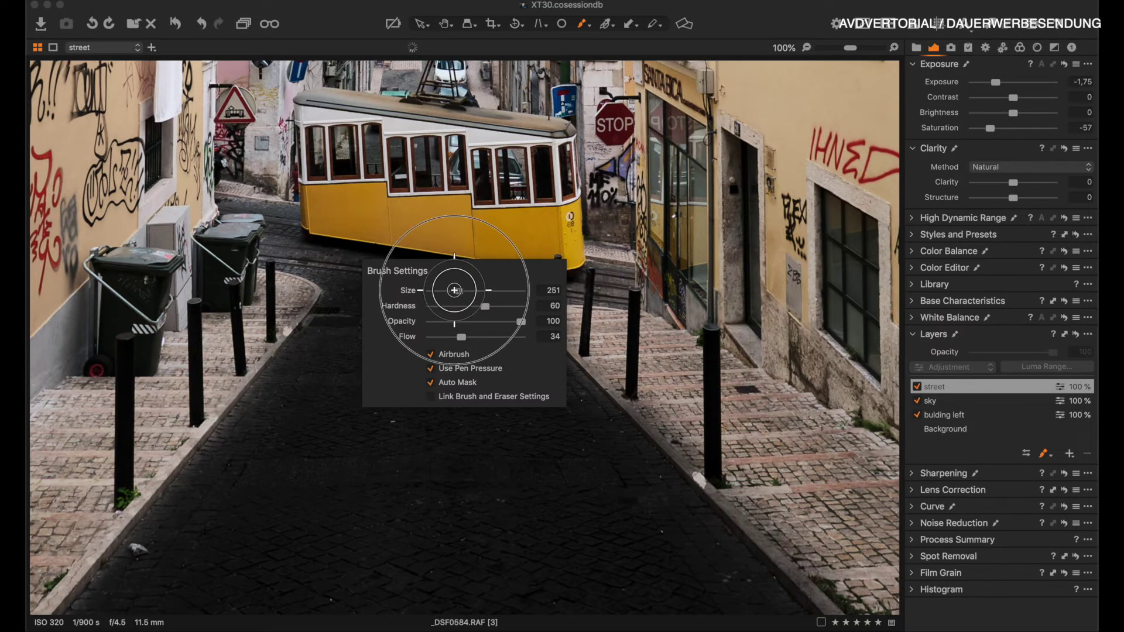
mouse_move(307, 264)
left_mouse_down()
mouse_move(282, 216)
mouse_move(270, 237)
mouse_move(285, 258)
mouse_move(271, 209)
left_mouse_up()
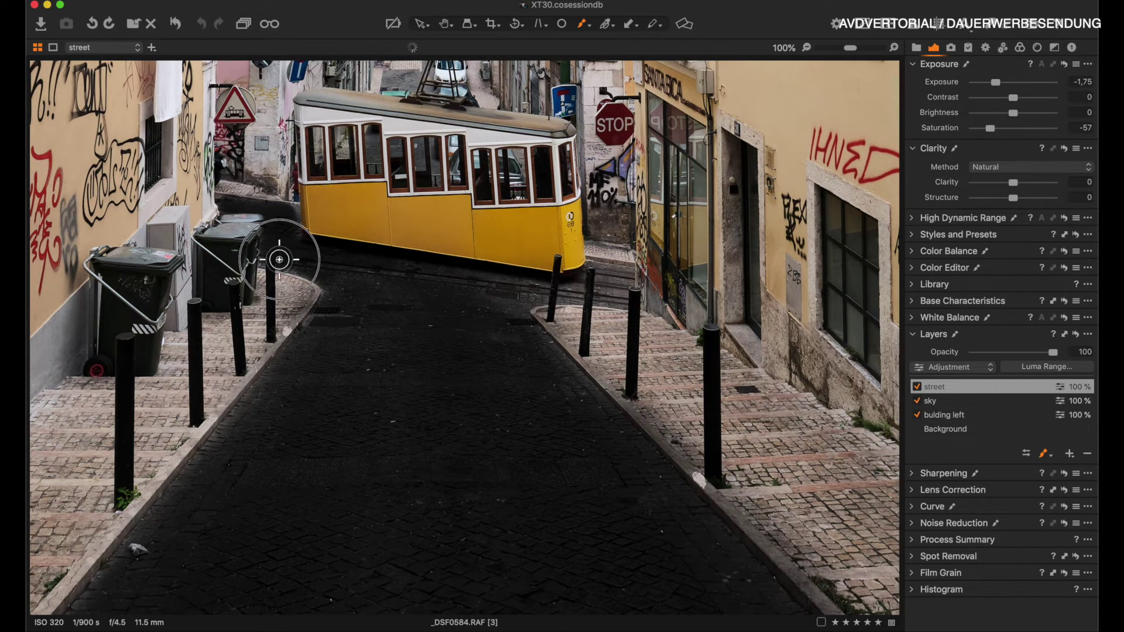
left_click_drag(401, 306, 363, 280)
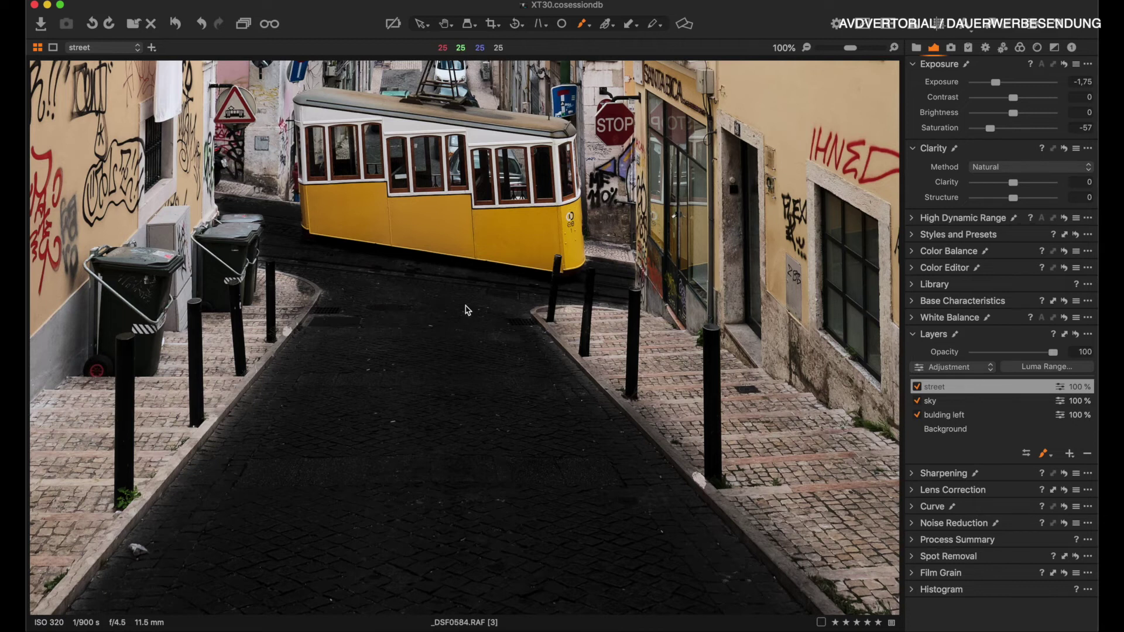
- Compare the whole image with the street layer switched off and on
key("super+0")
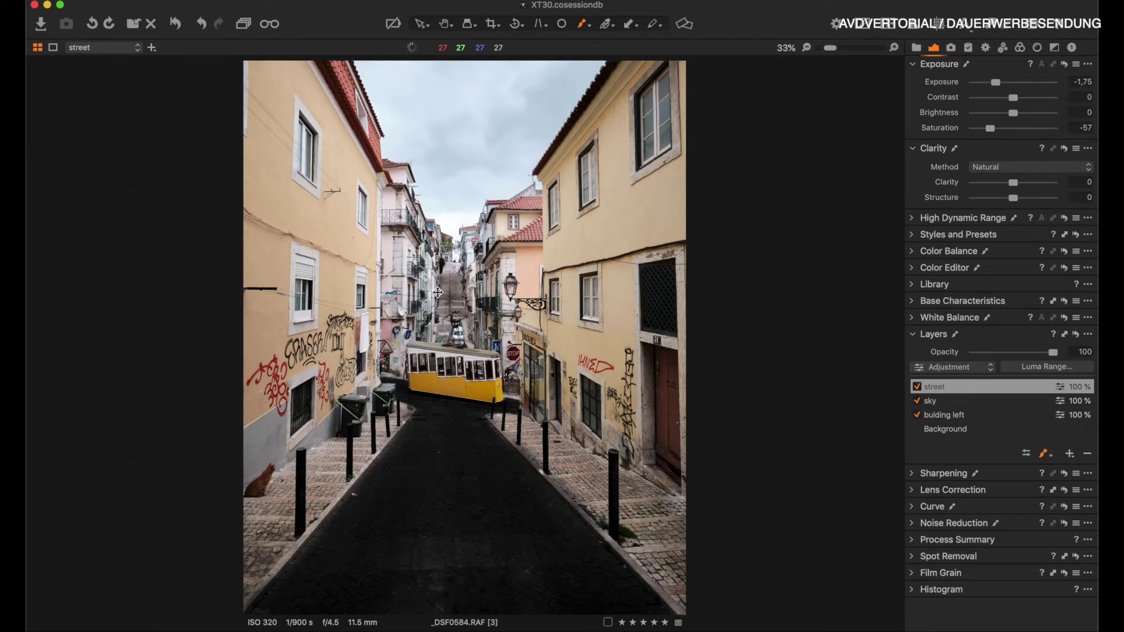
scroll(437, 293, "down", 1)
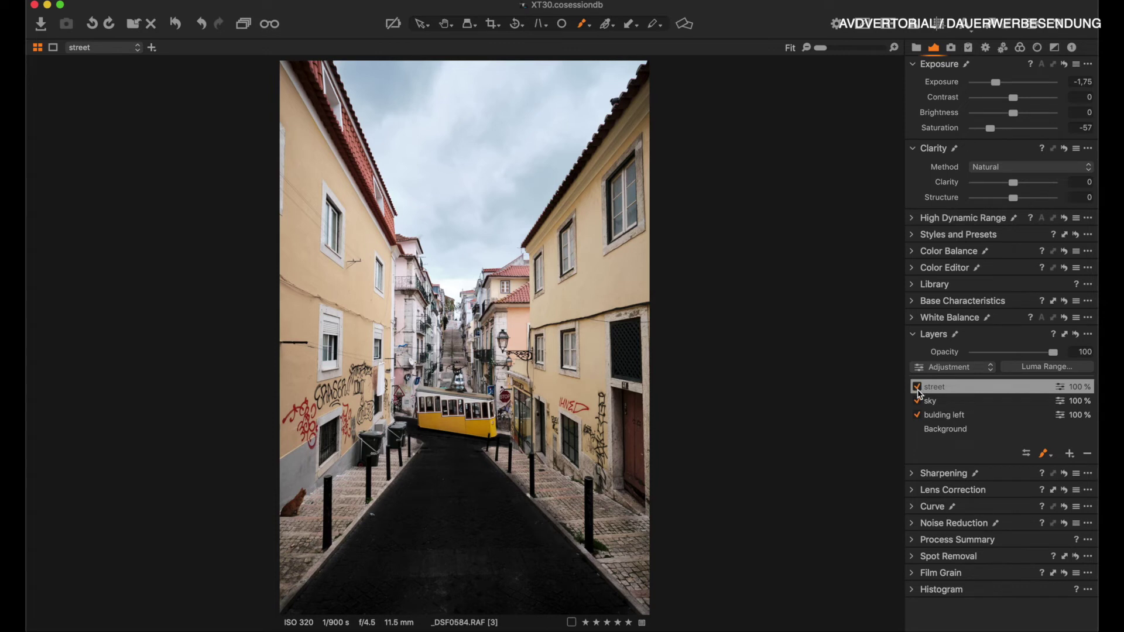
left_click(917, 389)
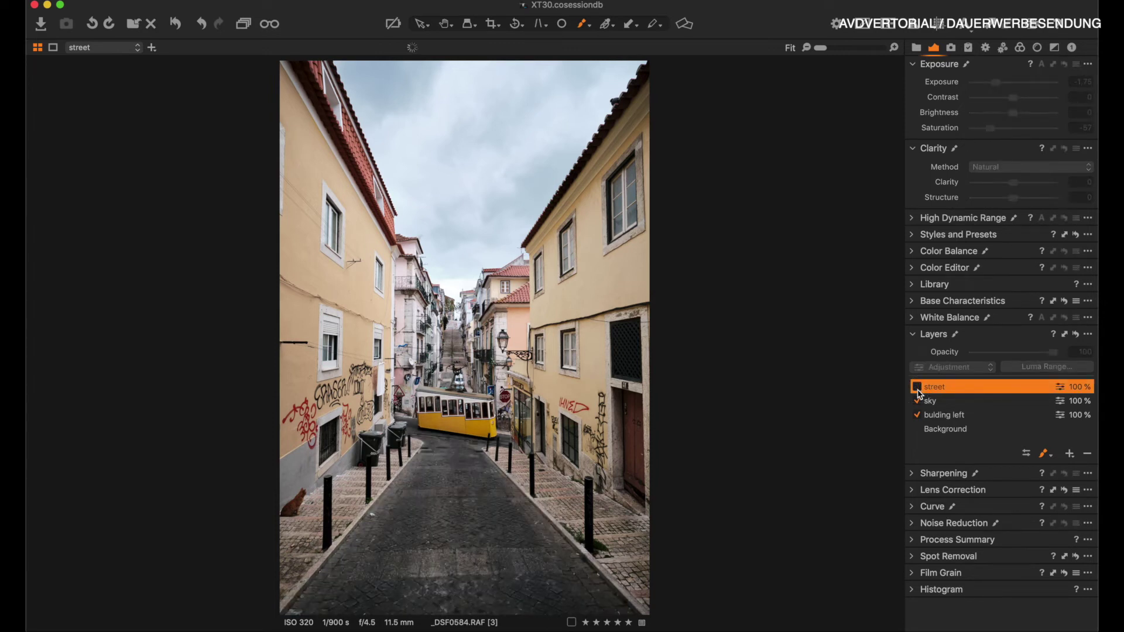
left_click(917, 389)
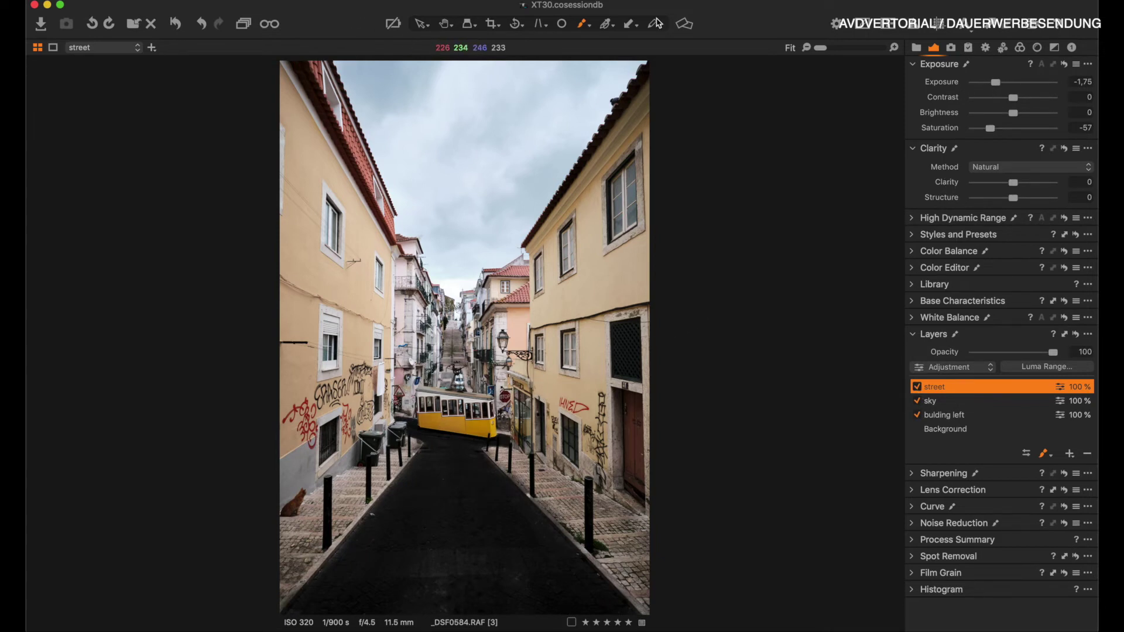
- Erase the street mask from the left sidewalk corner beside the trash bins and return to painting the mask
scroll(725, 323, "up", 4)
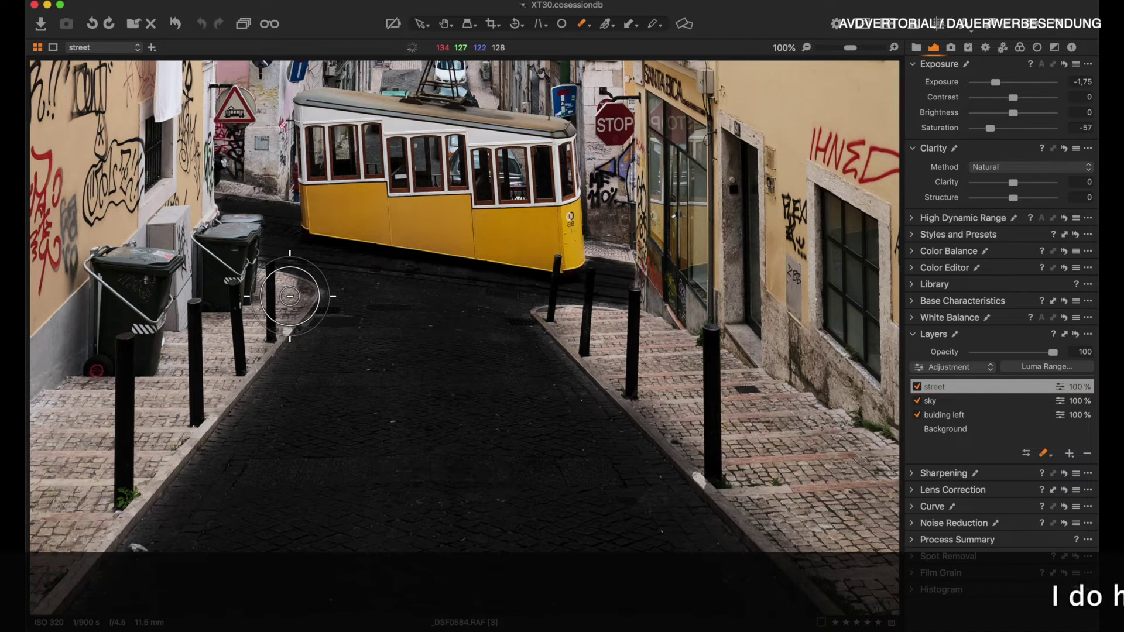
right_click(272, 307)
left_click_drag(271, 306, 259, 304)
left_click(344, 29)
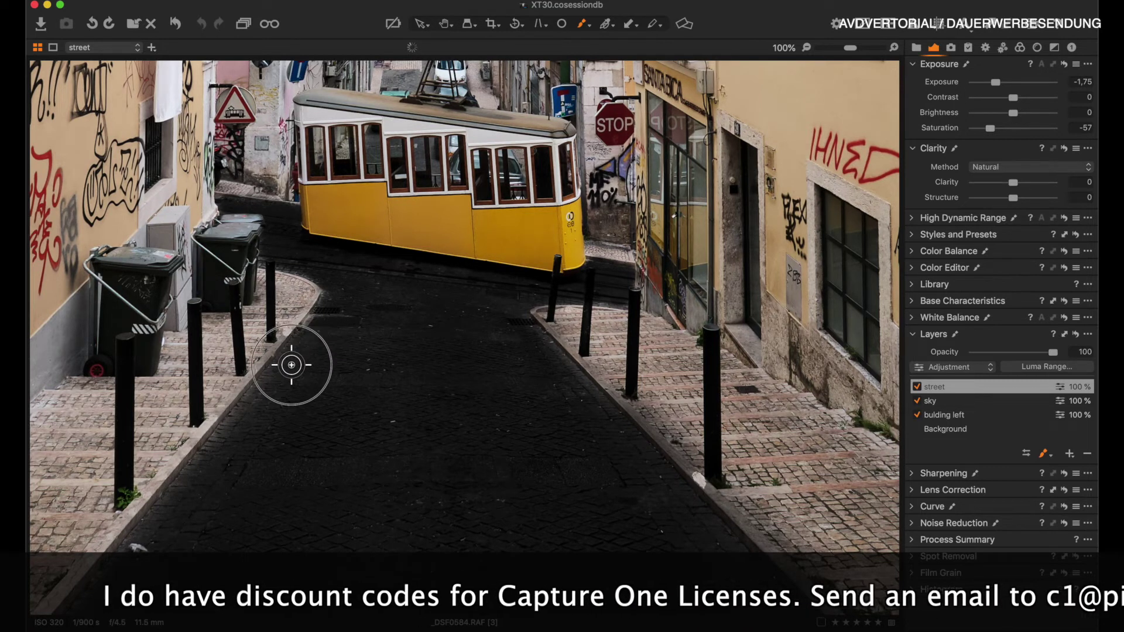
- Paint the street layer's mask along the road's left edge down towards the foreground
mouse_move(293, 364)
left_mouse_down()
mouse_move(424, 382)
mouse_move(367, 512)
mouse_move(349, 340)
left_mouse_up()
key("super+minus")
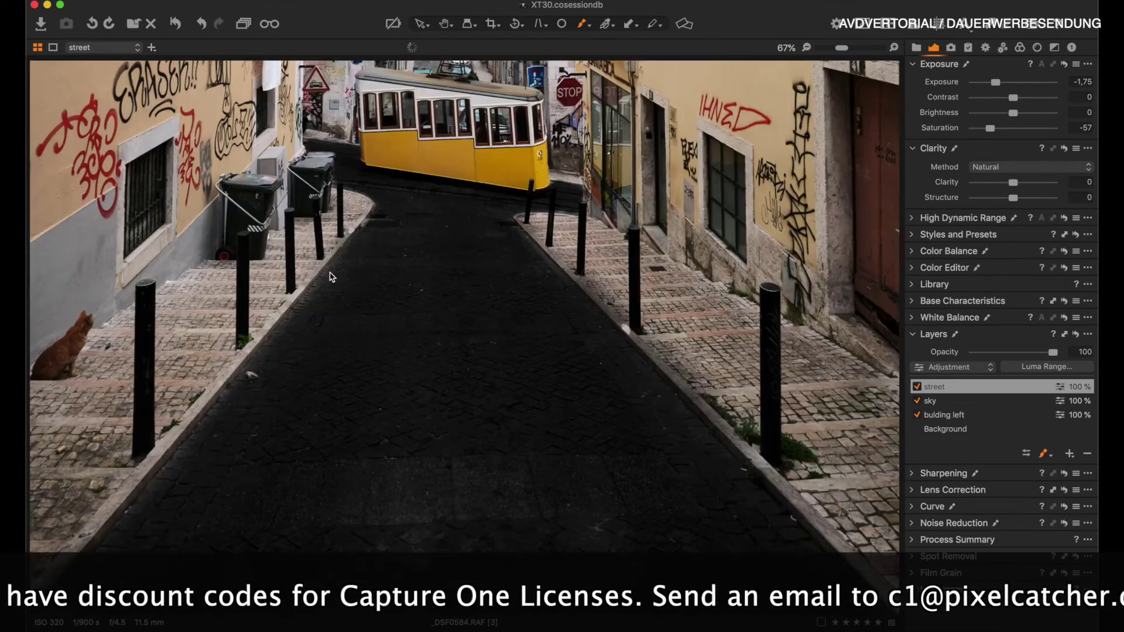
left_click_drag(352, 276, 177, 491)
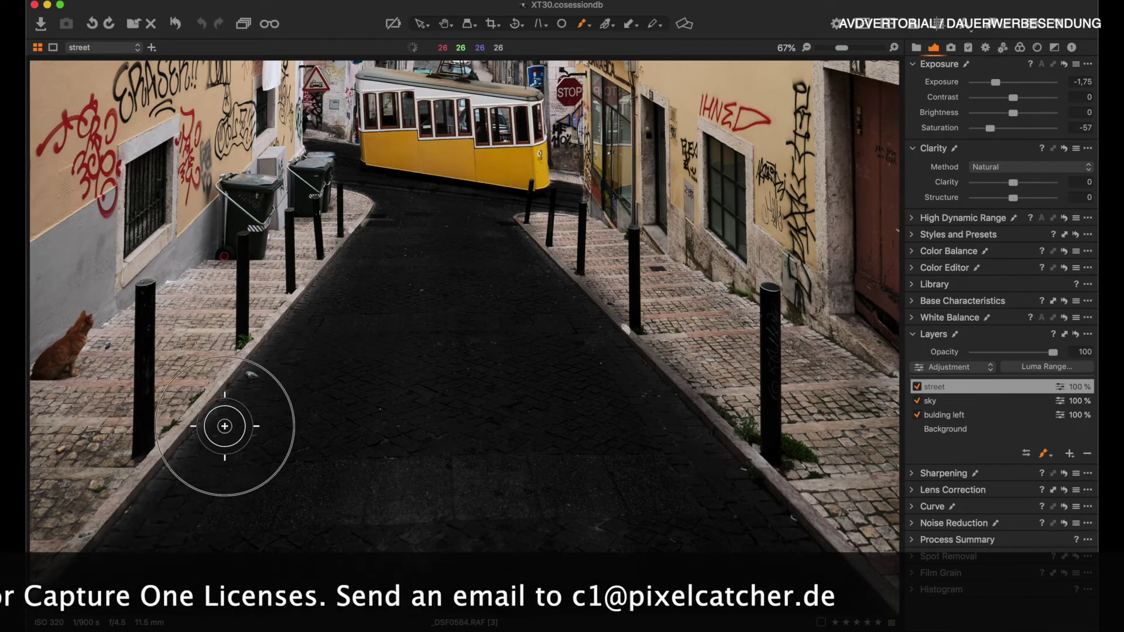
- Display the street mask, erase its spill along the road's right curb, and hide the mask overlay
key("m")
scroll(525, 529, "right", 1)
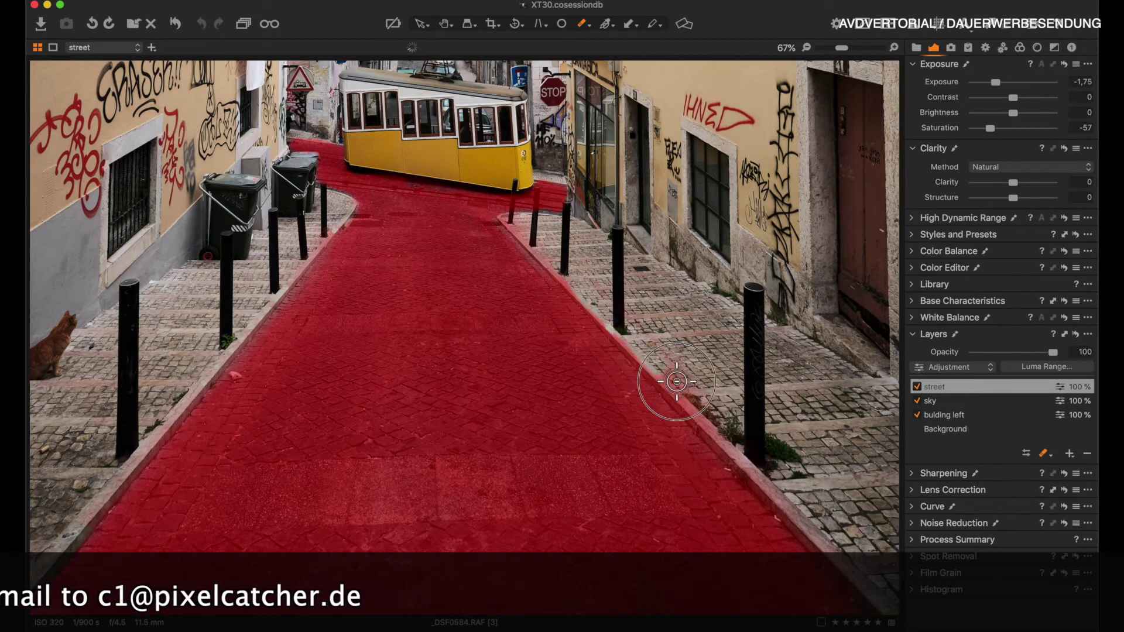
mouse_move(571, 283)
left_mouse_down()
mouse_move(708, 403)
mouse_move(689, 402)
mouse_move(646, 358)
left_mouse_up()
key("comma")
key("m")
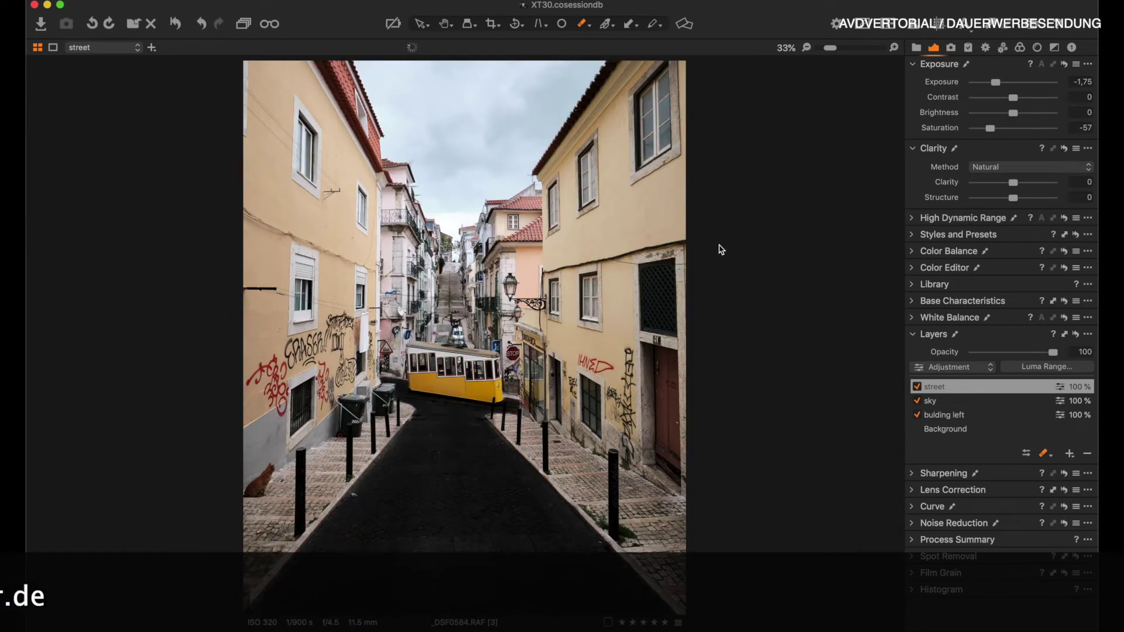
- Erase the street mask from the sidewalk at the image's lower-left corner and set the layer's exposure to -1.55
key("b")
left_click_drag(261, 612, 243, 590)
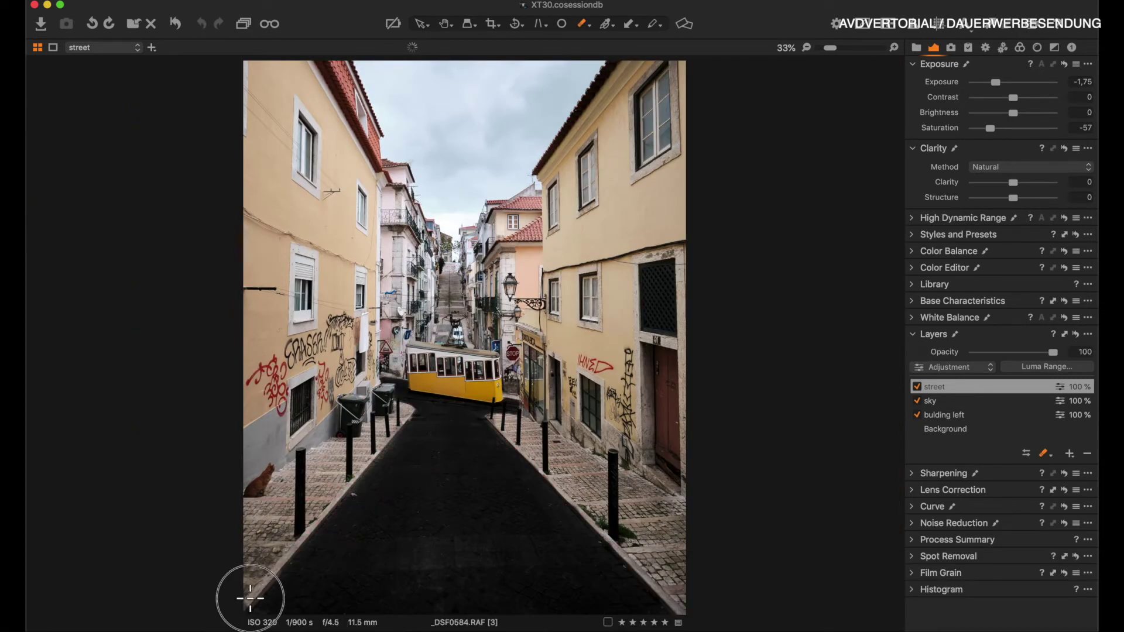
left_click(1081, 82)
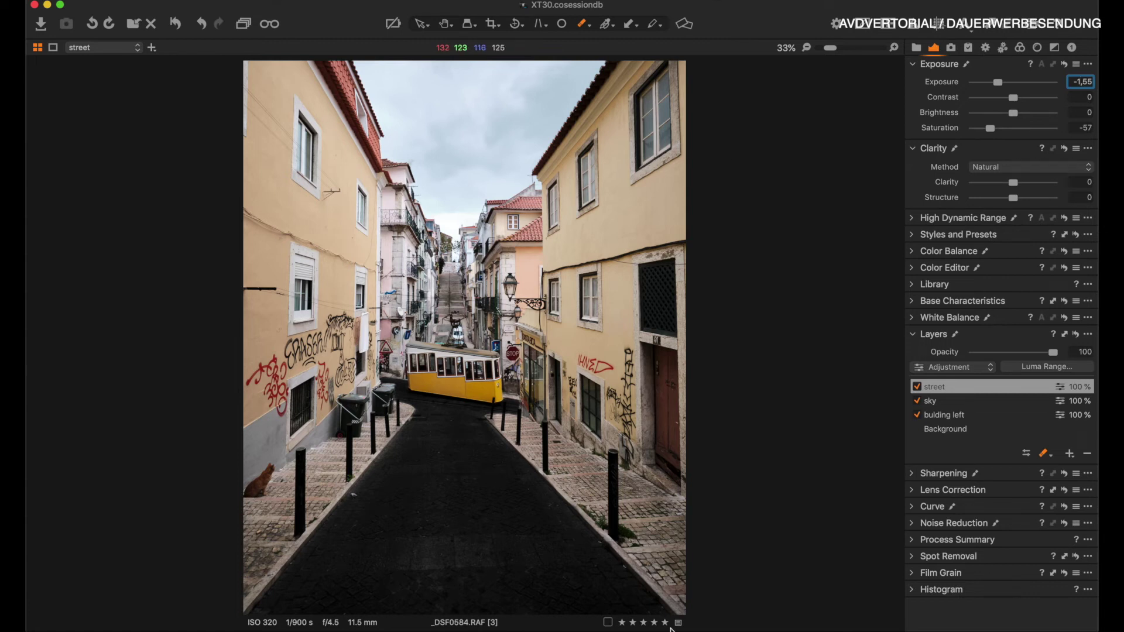
- Compare the image with the masked layers disabled and enabled, and against the unedited original
left_click(918, 416)
left_click(916, 388)
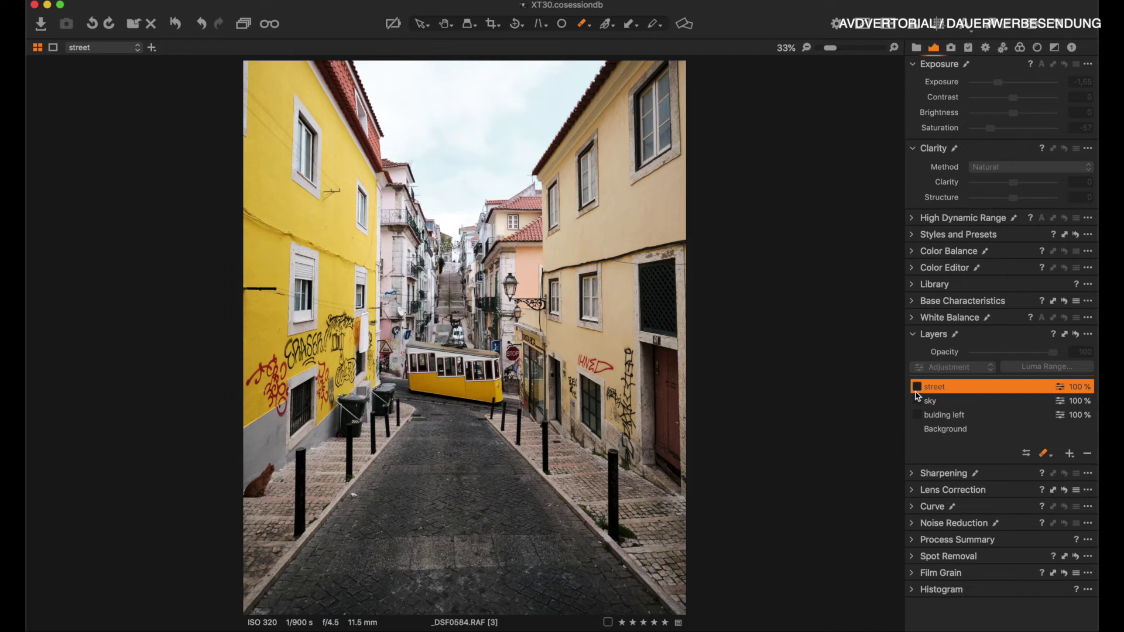
left_click(916, 388)
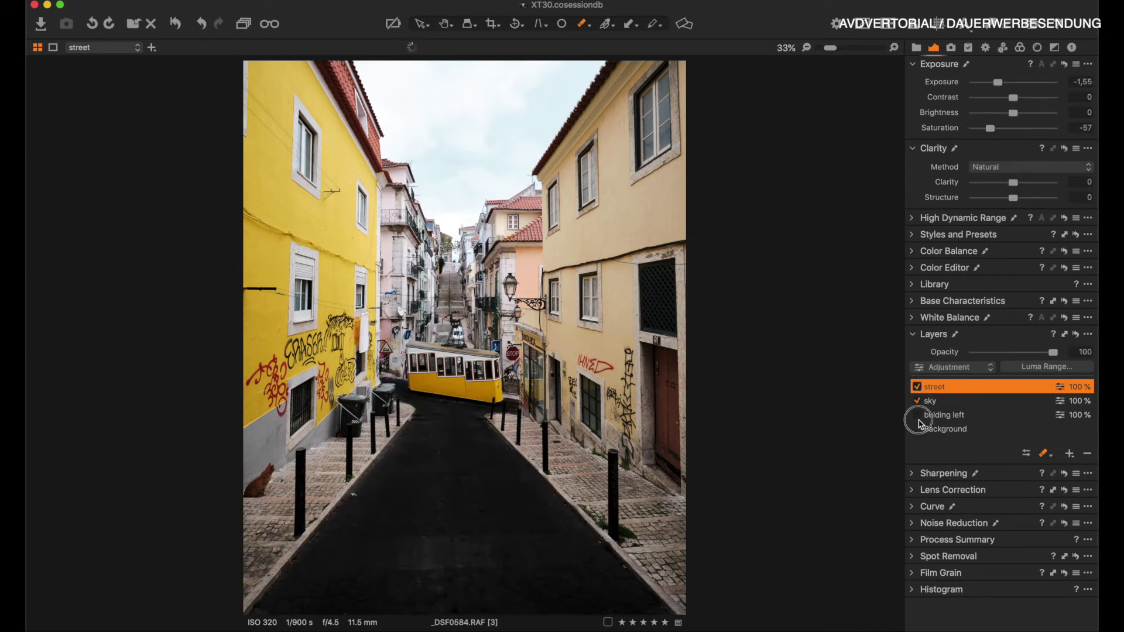
left_click(918, 416)
left_click(175, 25)
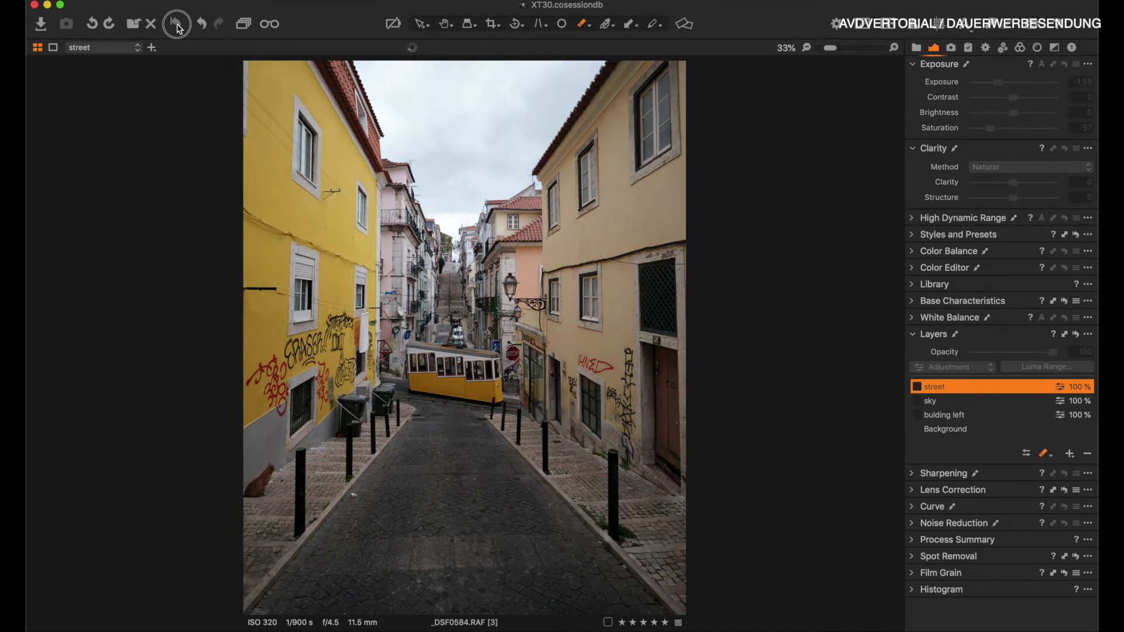
left_click(177, 26)
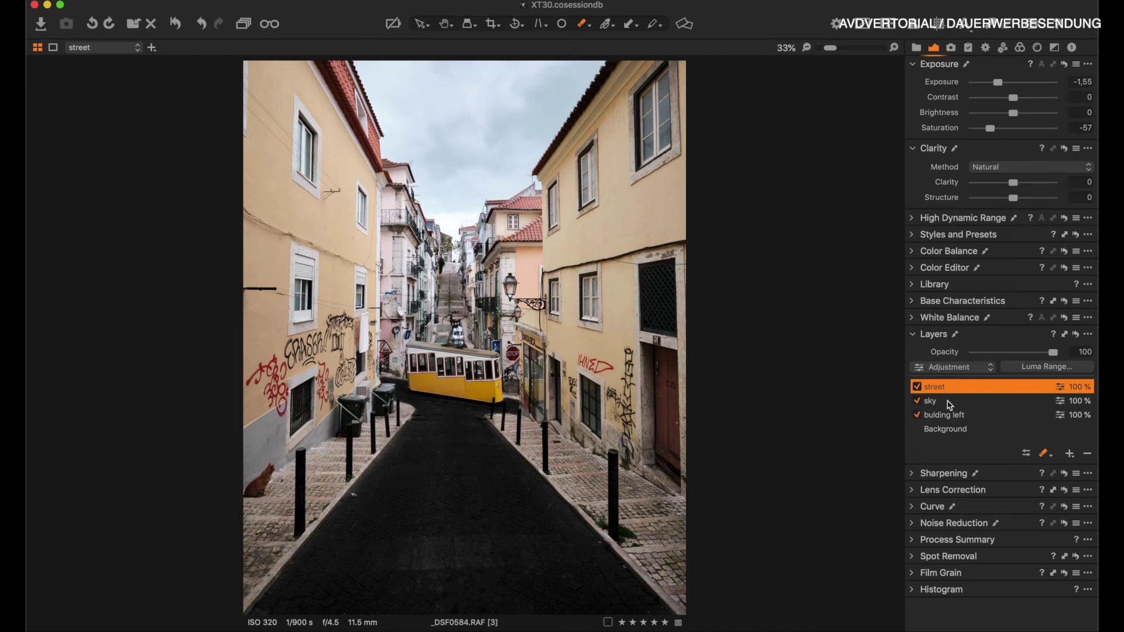
- Set the Background layer's saturation to 32 and contrast to 17
left_click(943, 429)
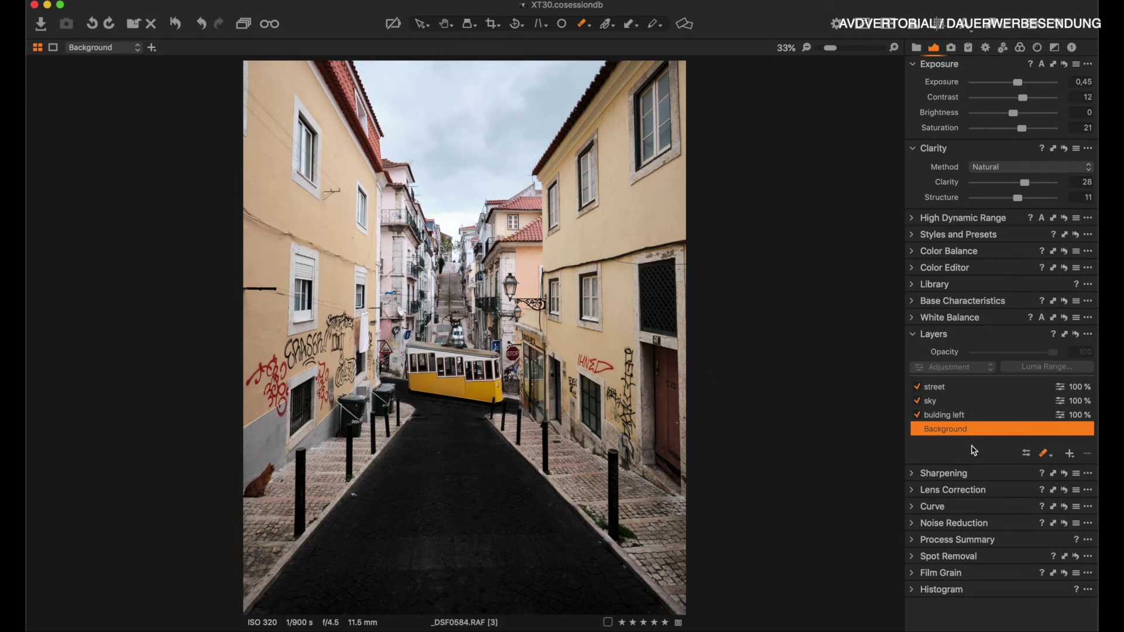
left_click_drag(1022, 133, 1026, 133)
left_click_drag(1025, 128, 1026, 128)
left_click(1076, 96)
- Darken the sky layer by setting its exposure to -2.07
left_click(936, 401)
left_click(1081, 82)
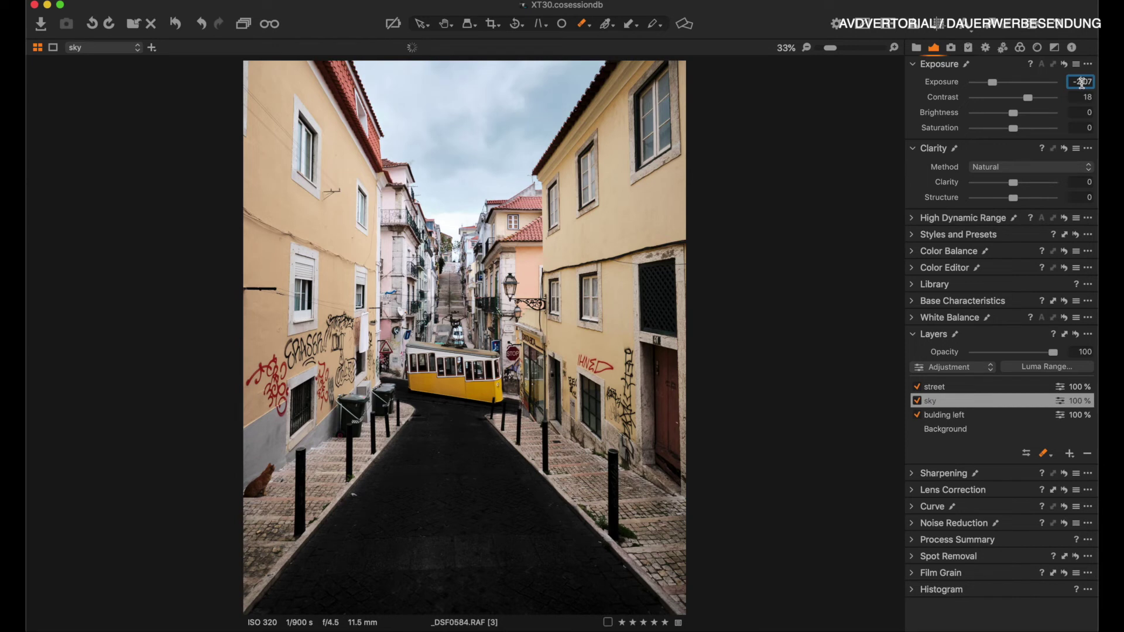
key("Down")
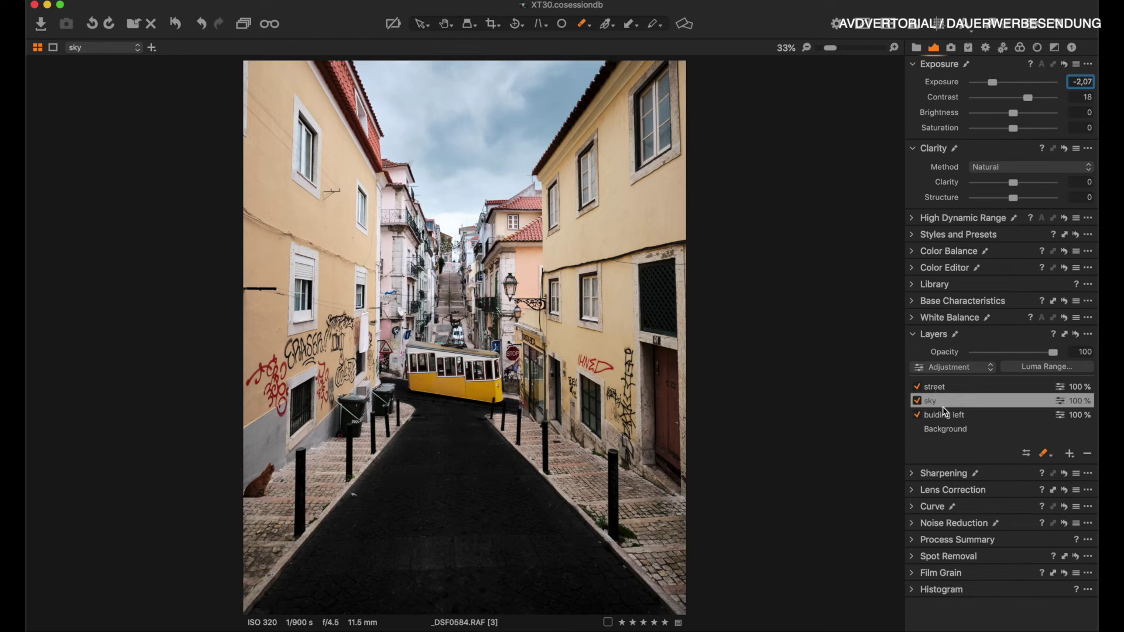
- Add a new adjustment layer and draw a radial gradient mask centred on the tram
left_click(947, 431)
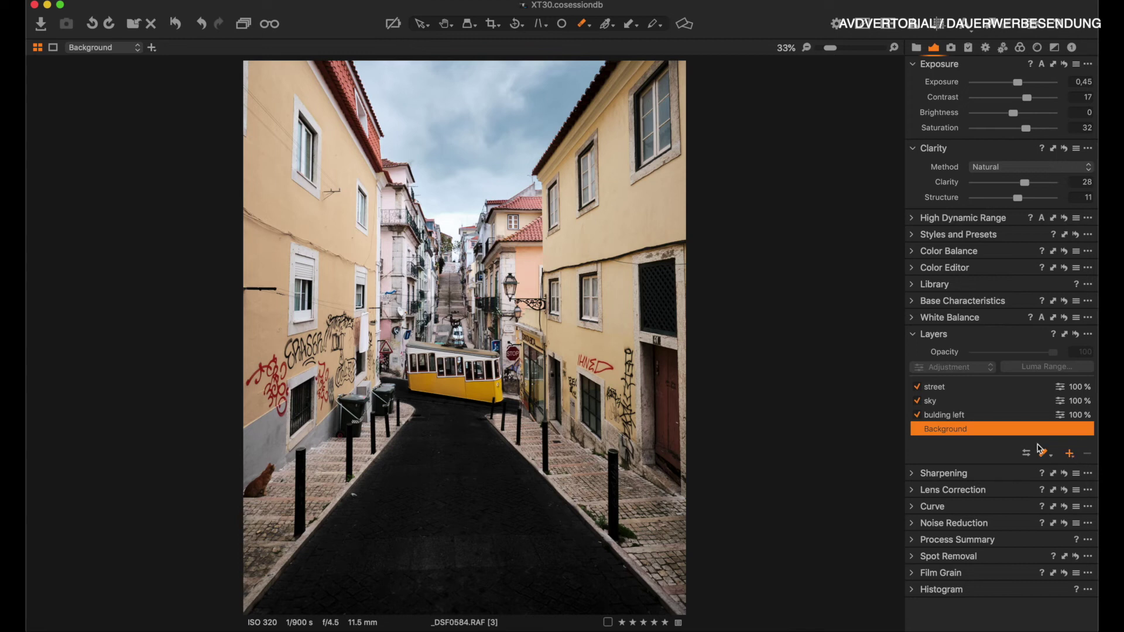
left_click(1069, 453)
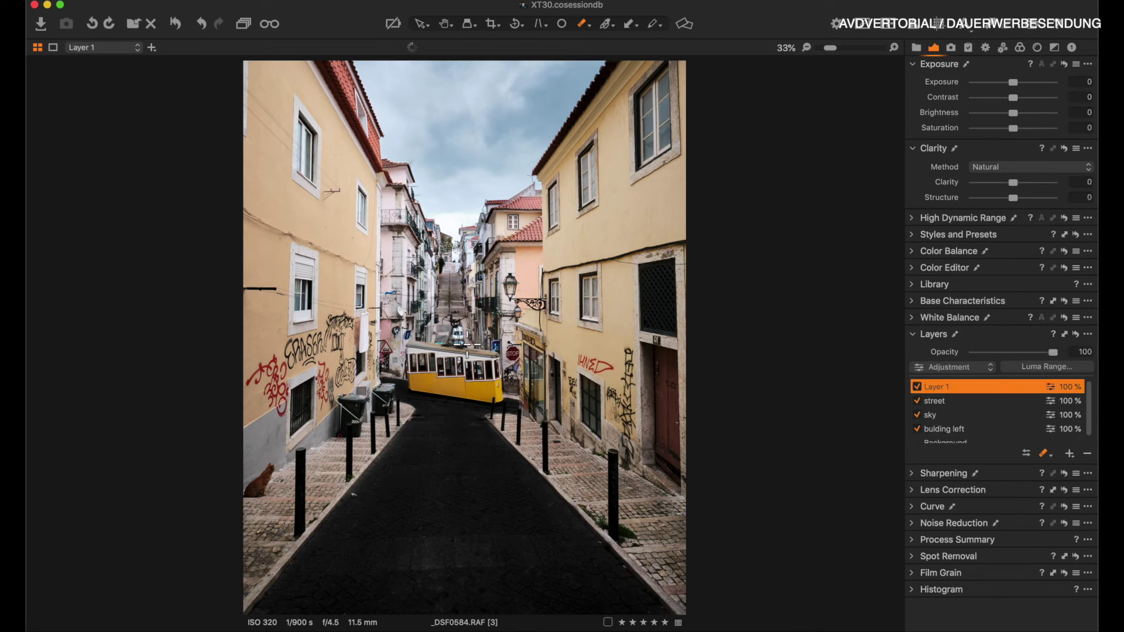
key("g")
left_click(577, 23)
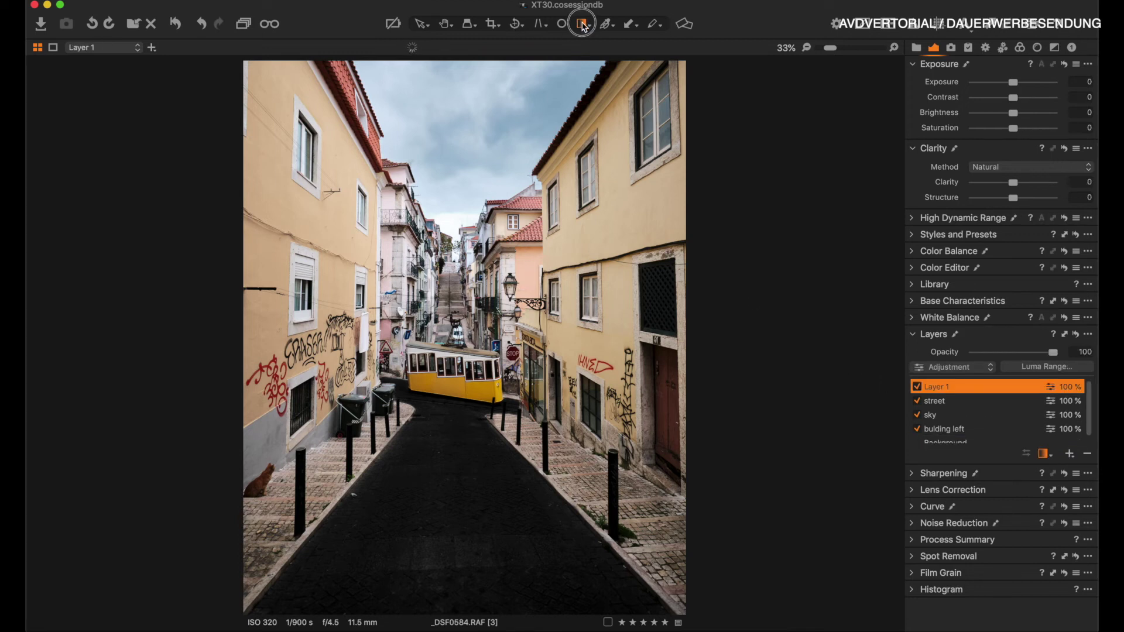
left_click(603, 73)
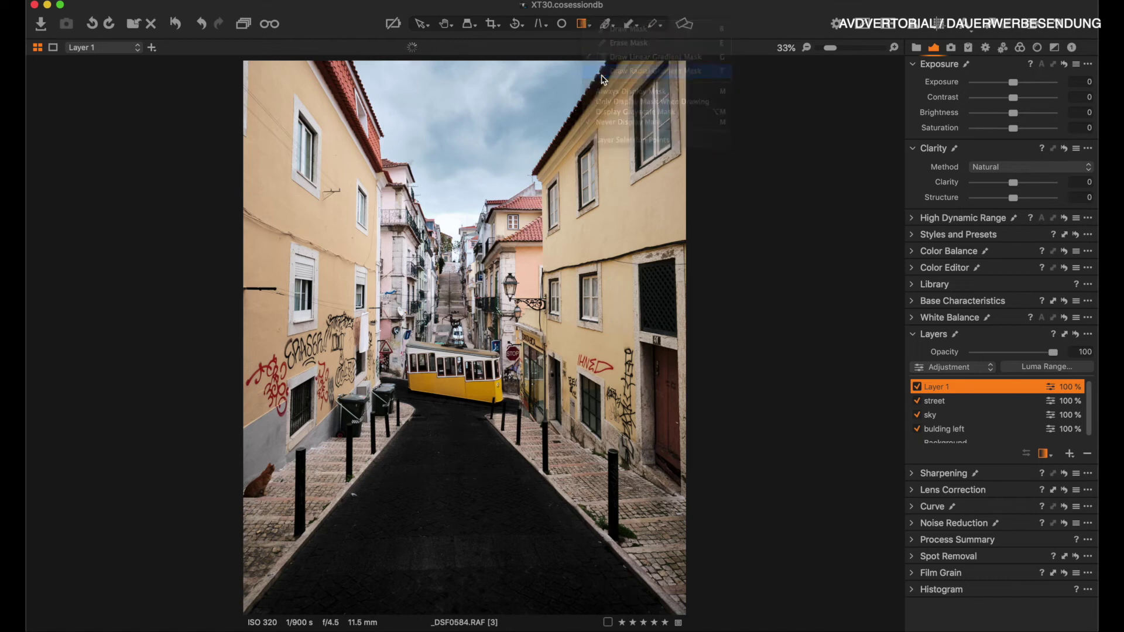
left_click_drag(417, 422, 366, 465)
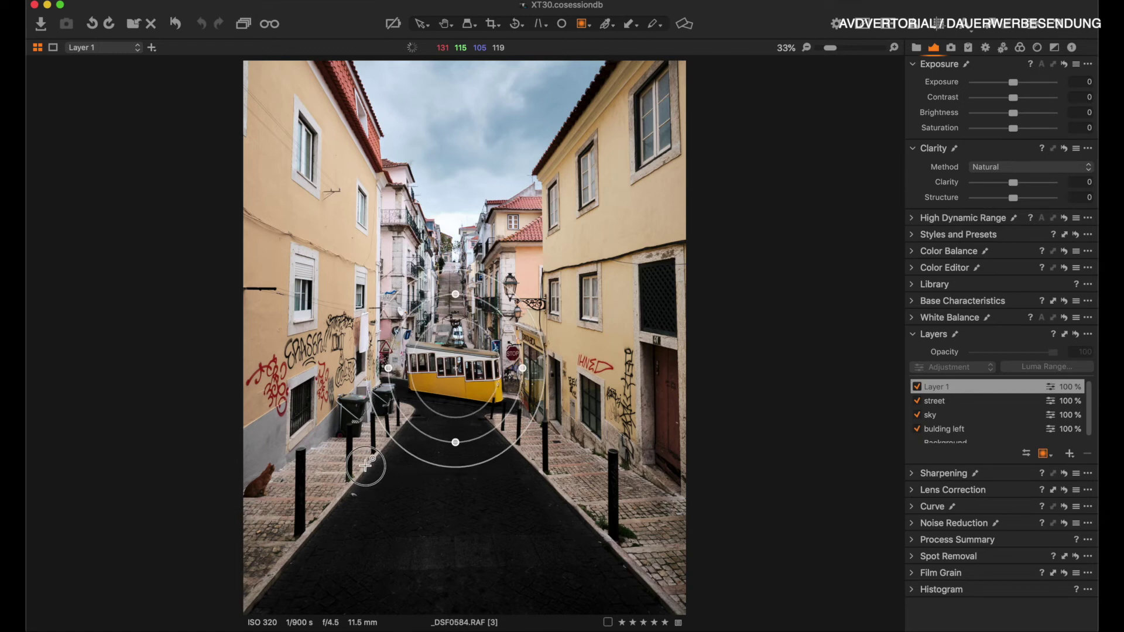
- Rename the new layer as car and set its exposure to 0.25
double_click(937, 387)
type("car")
key("Return")
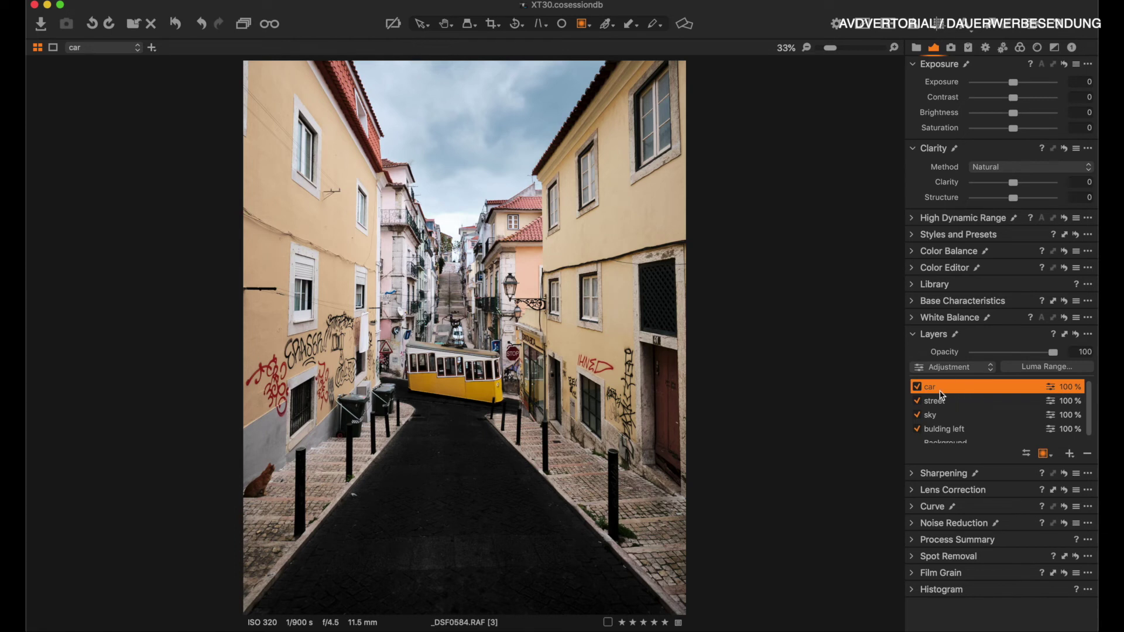
left_click_drag(1014, 85, 1017, 86)
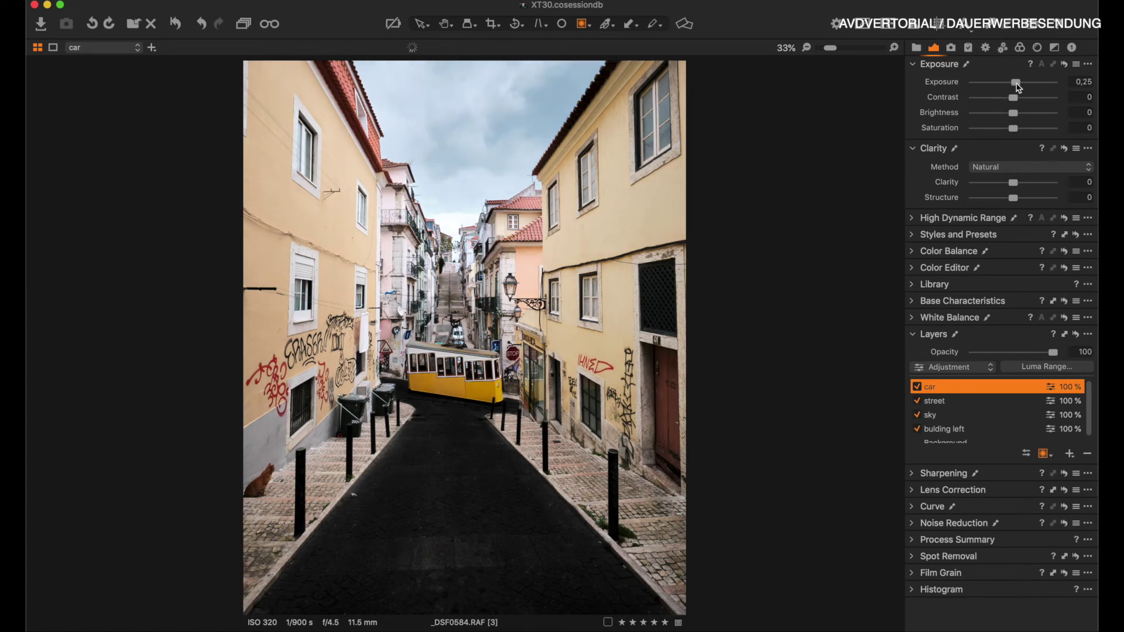
- Invert the car layer's radial mask and show its gradient outline around the tram
right_click(988, 390)
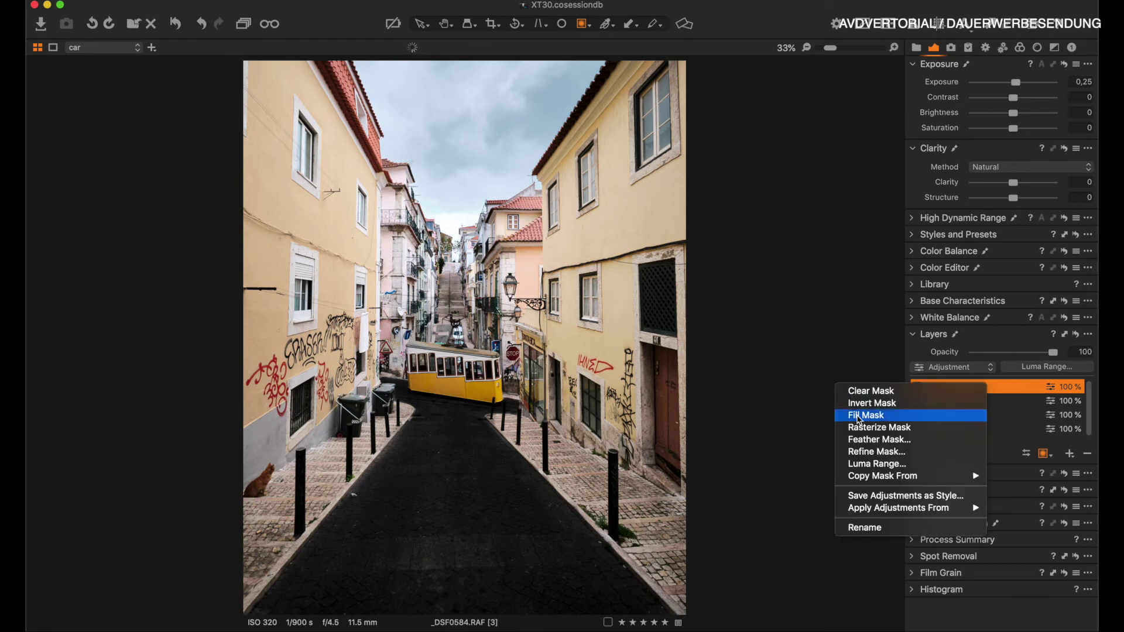
left_click(872, 402)
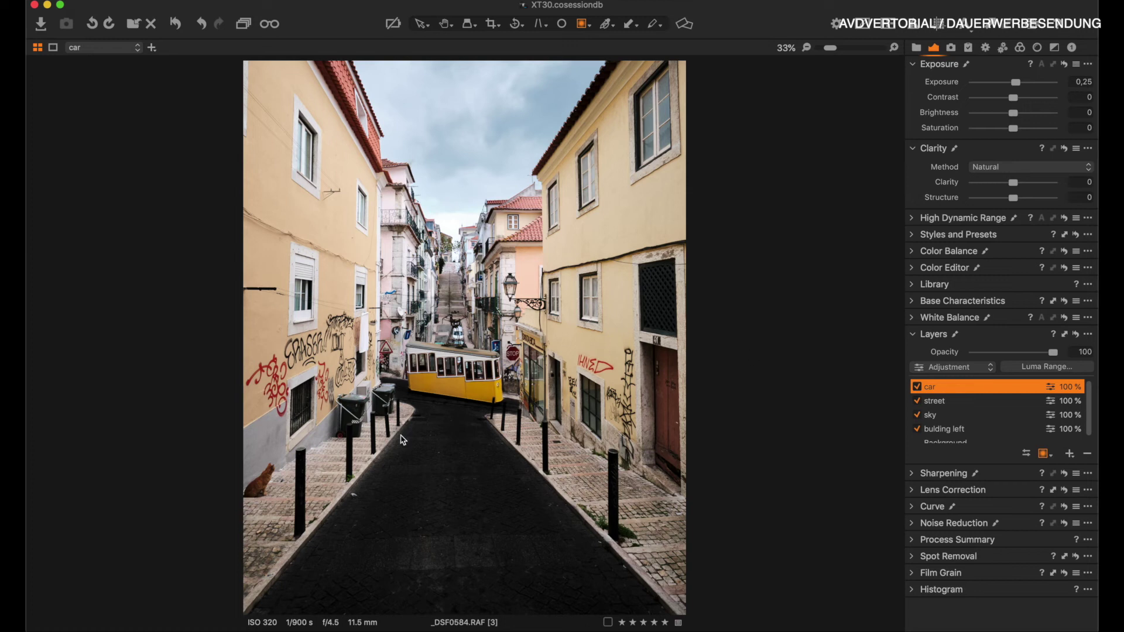
left_click(439, 442)
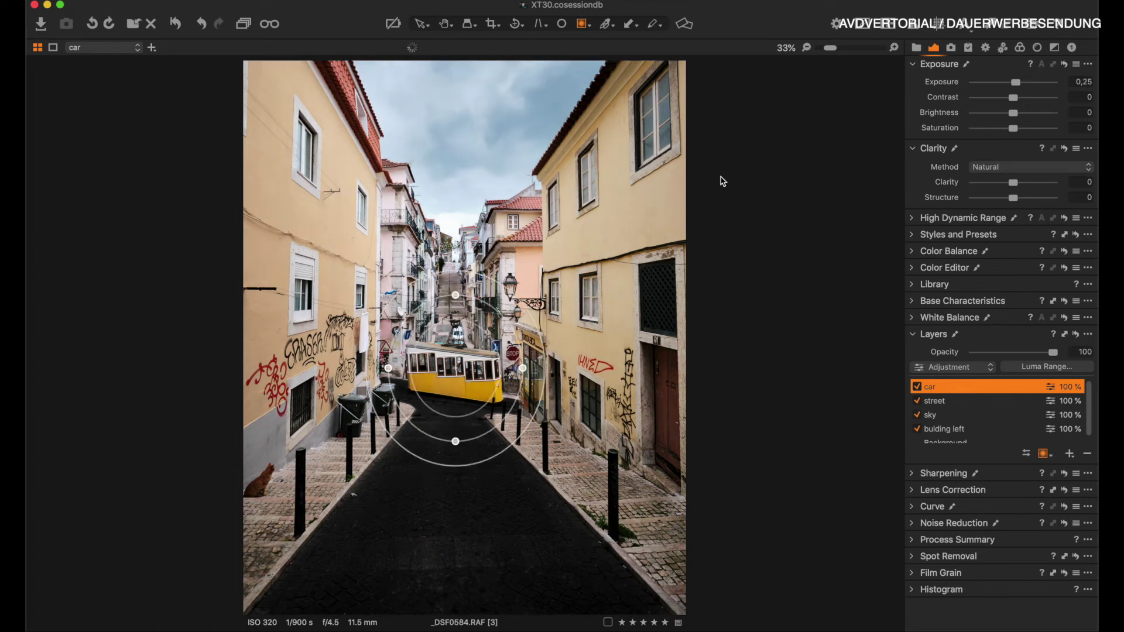
- Set the car layer's contrast to 18 and saturation to 29, and compare the image with the layer off and on
left_click_drag(1025, 95, 1029, 103)
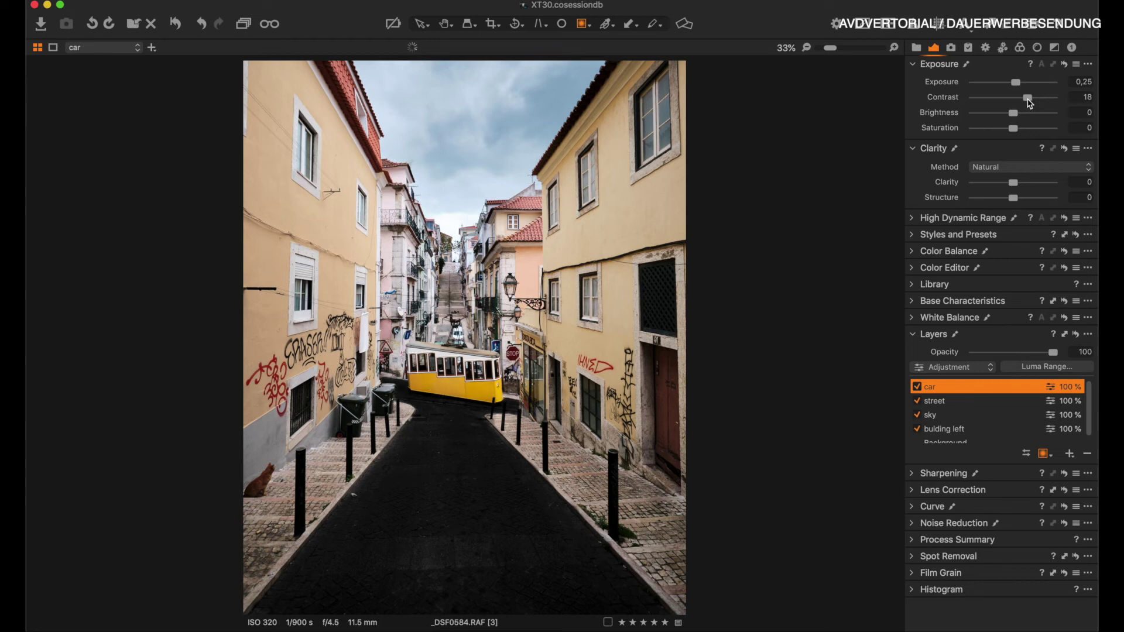
left_click(1030, 103)
left_click_drag(1017, 130, 1025, 130)
left_click(916, 386)
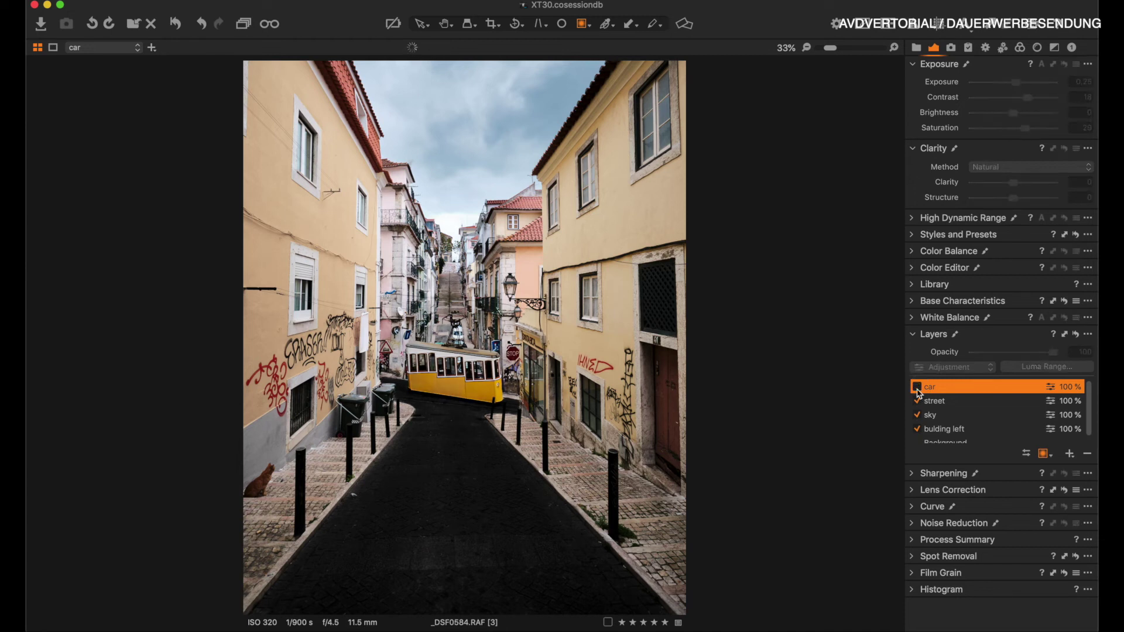
left_click(916, 388)
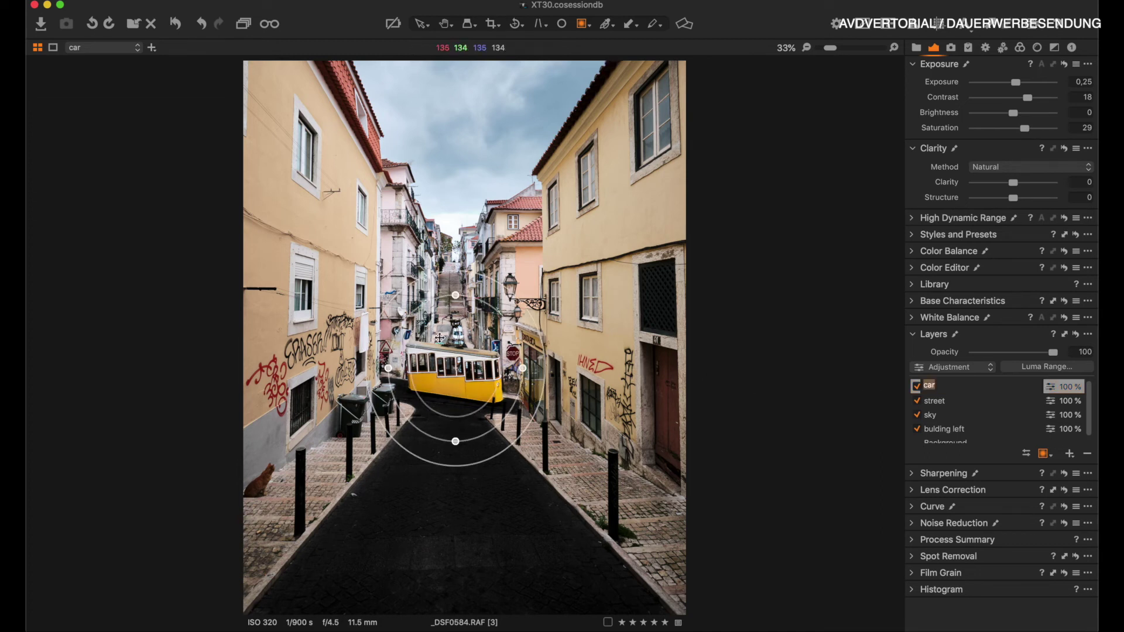
- Erase the car layer's mask from the buildings above and the road below the tram, with the mask displayed
key("Return")
key("m")
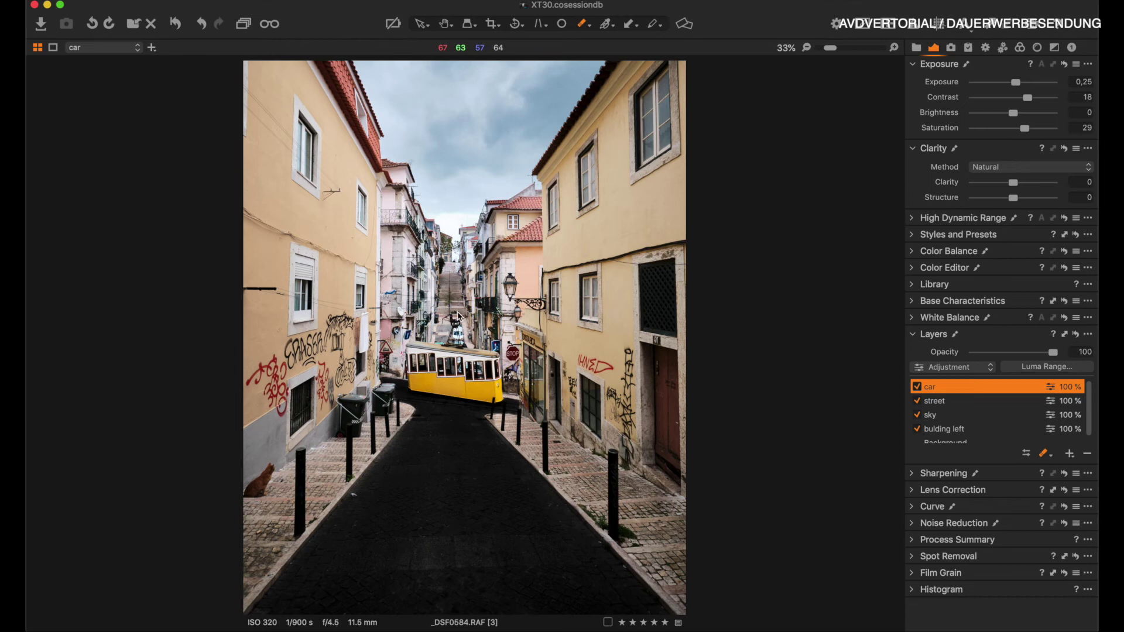
right_click(458, 316)
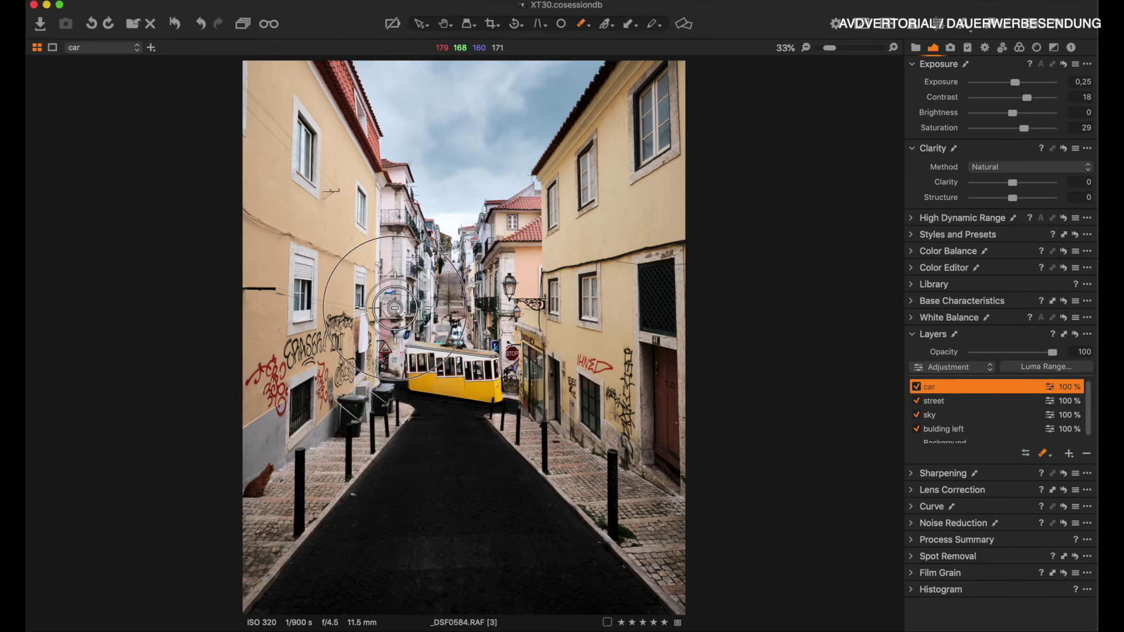
left_click_drag(452, 321, 390, 296)
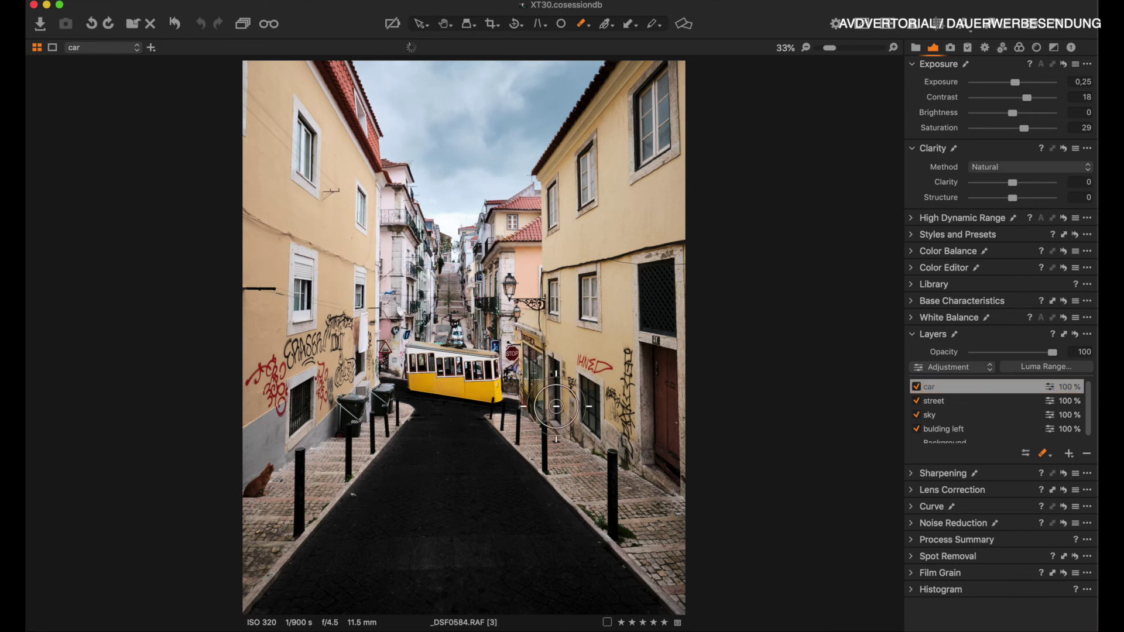
mouse_move(482, 316)
left_mouse_down()
mouse_move(492, 309)
mouse_move(432, 283)
mouse_move(424, 242)
mouse_move(419, 270)
left_mouse_up()
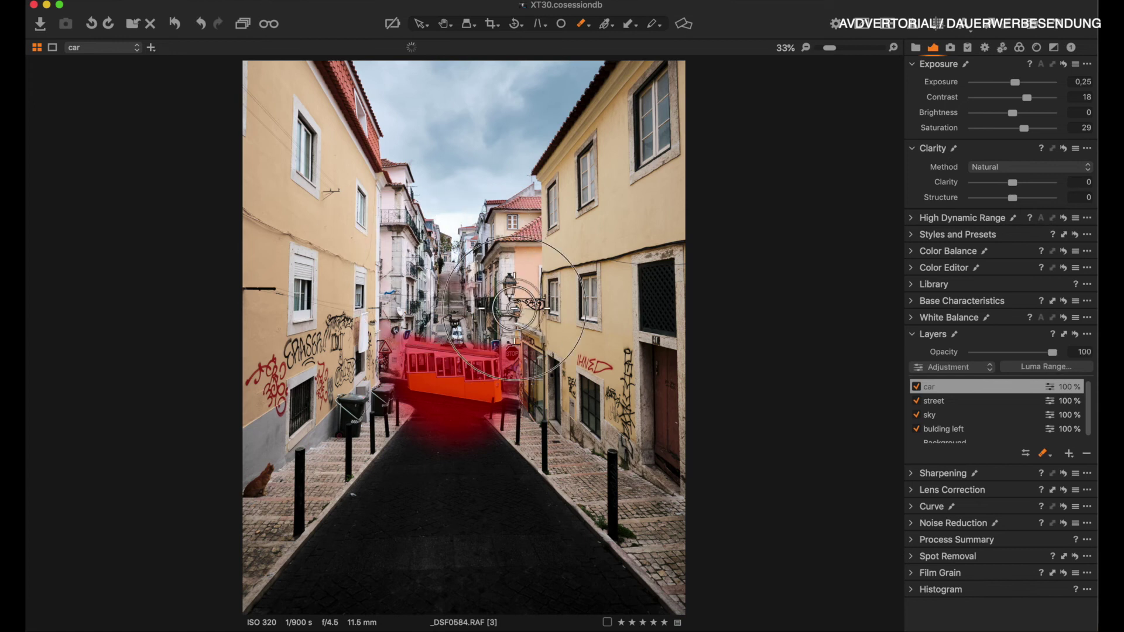
mouse_move(443, 434)
left_mouse_down()
mouse_move(373, 430)
mouse_move(514, 446)
mouse_move(385, 416)
mouse_move(369, 401)
mouse_move(369, 342)
mouse_move(416, 374)
mouse_move(426, 427)
mouse_move(516, 435)
left_mouse_up()
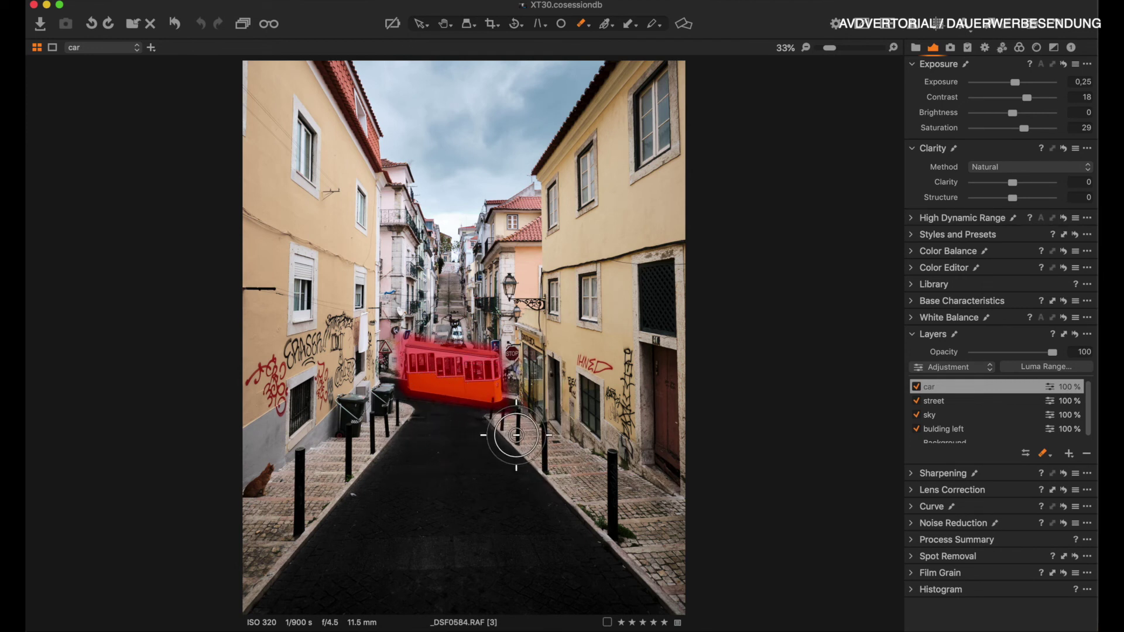